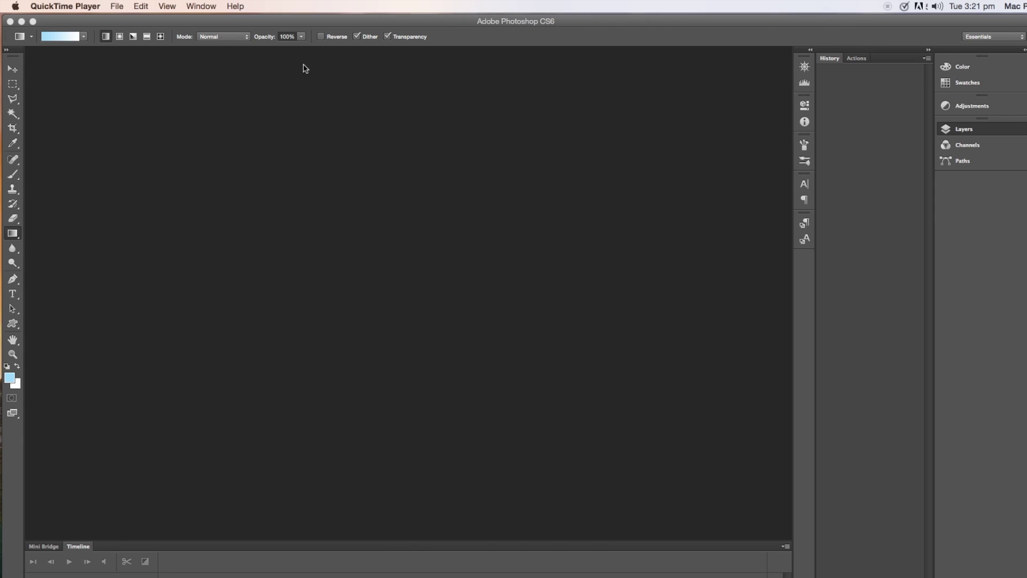
# Bring Photoshop CS6 to the front and show the File menu.
pyautogui.click(299, 26)
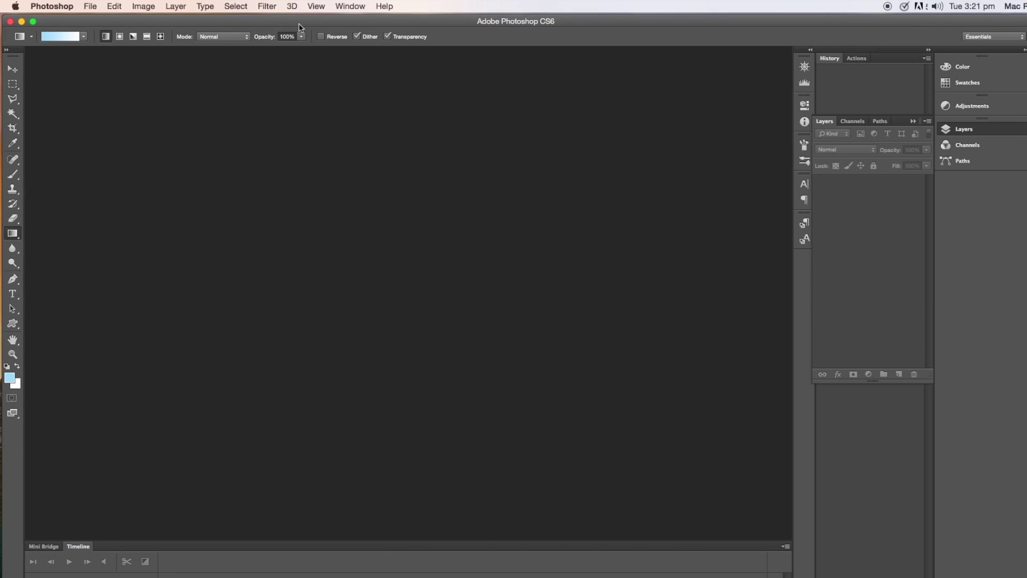
pyautogui.click(96, 7)
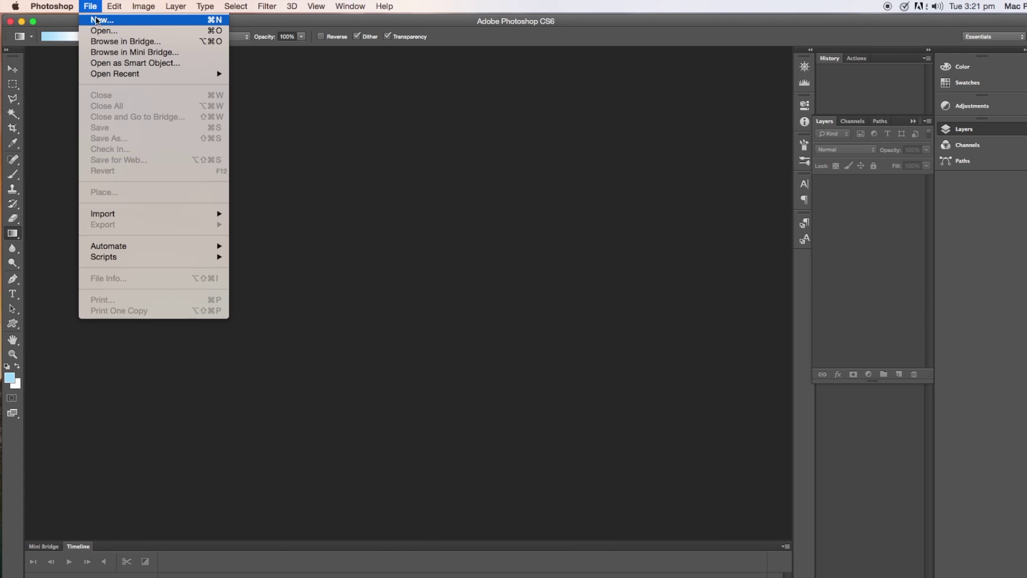
# Create a new 12 × 12 inch document at 300 pixels/inch with a white background.
pyautogui.click(97, 20)
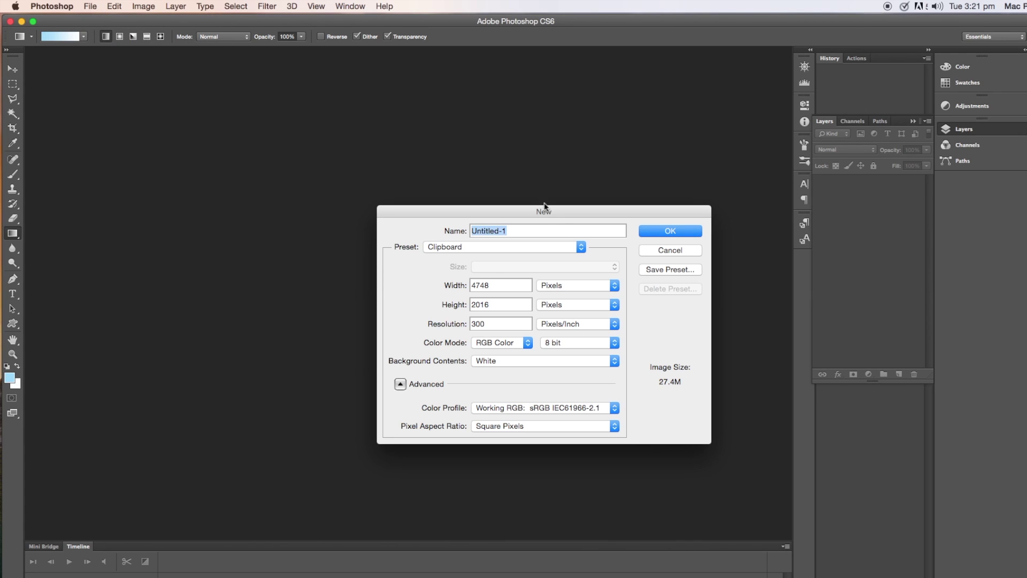
pyautogui.click(615, 285)
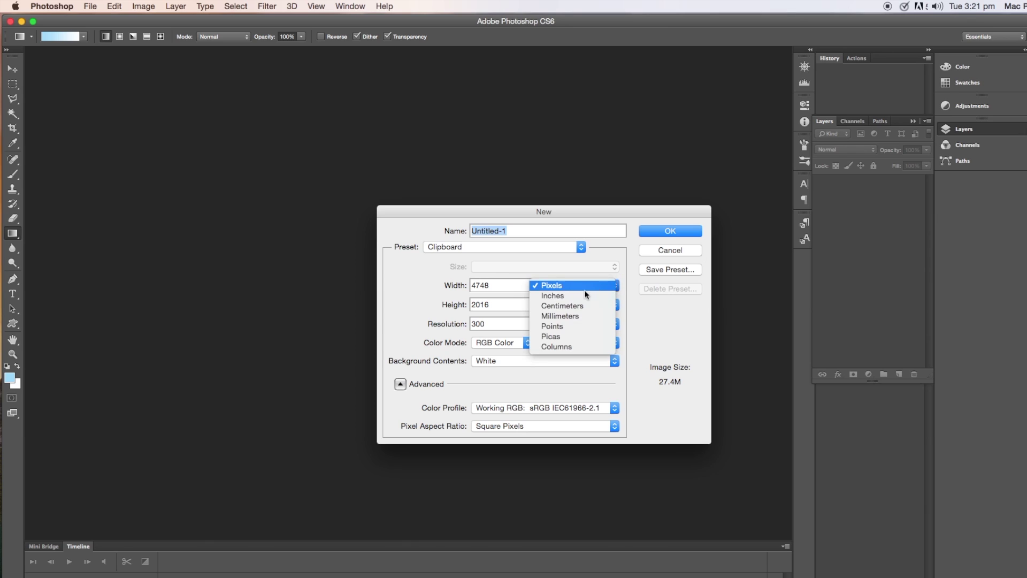
pyautogui.click(542, 296)
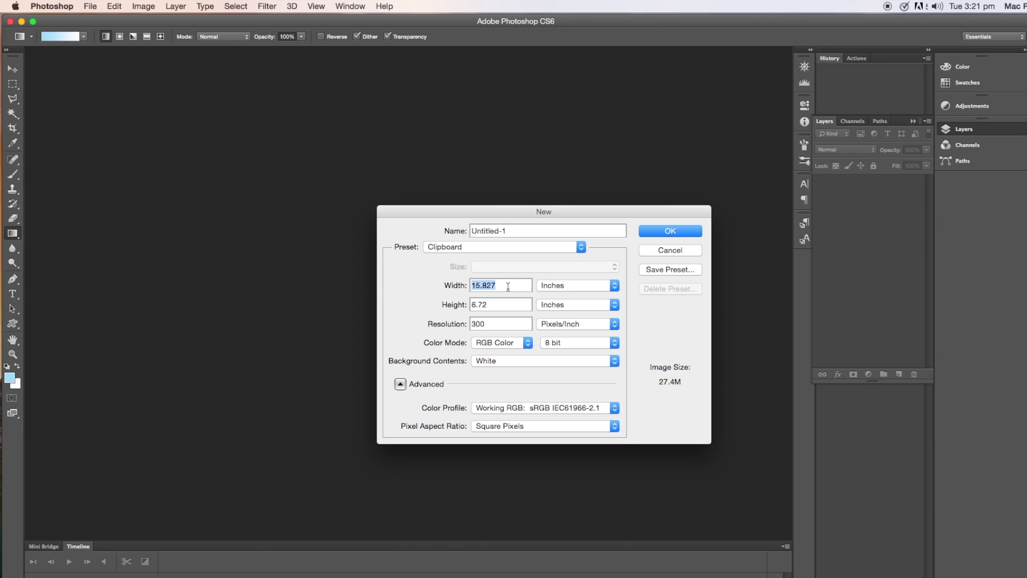
pyautogui.write('12')
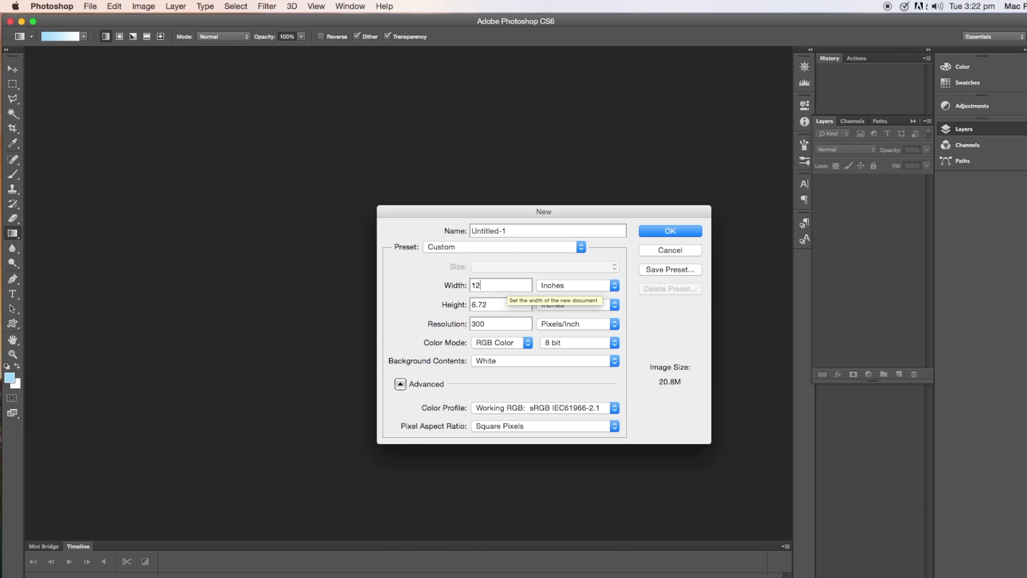
pyautogui.press('Tab')
pyautogui.write('12')
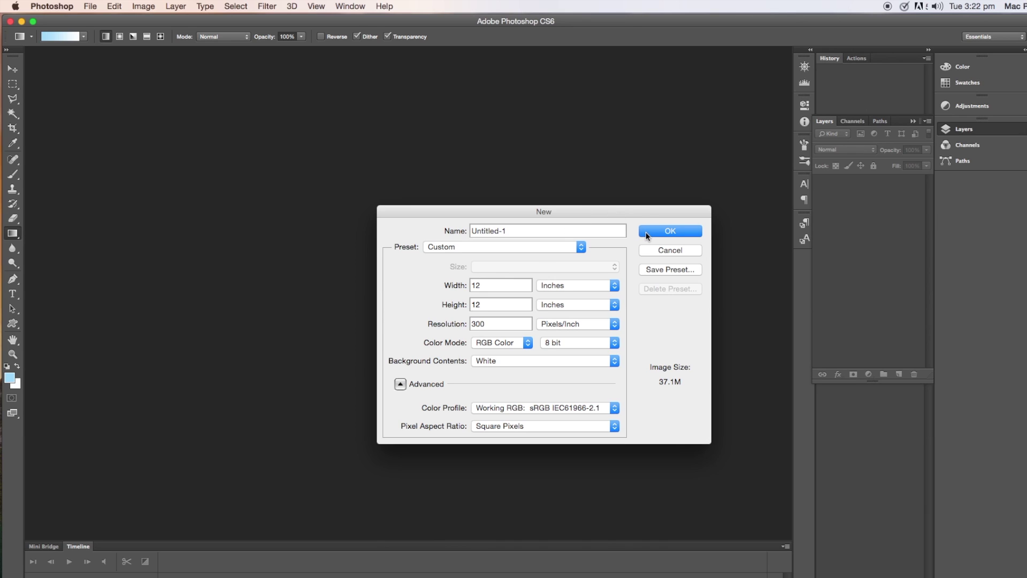
pyautogui.click(647, 232)
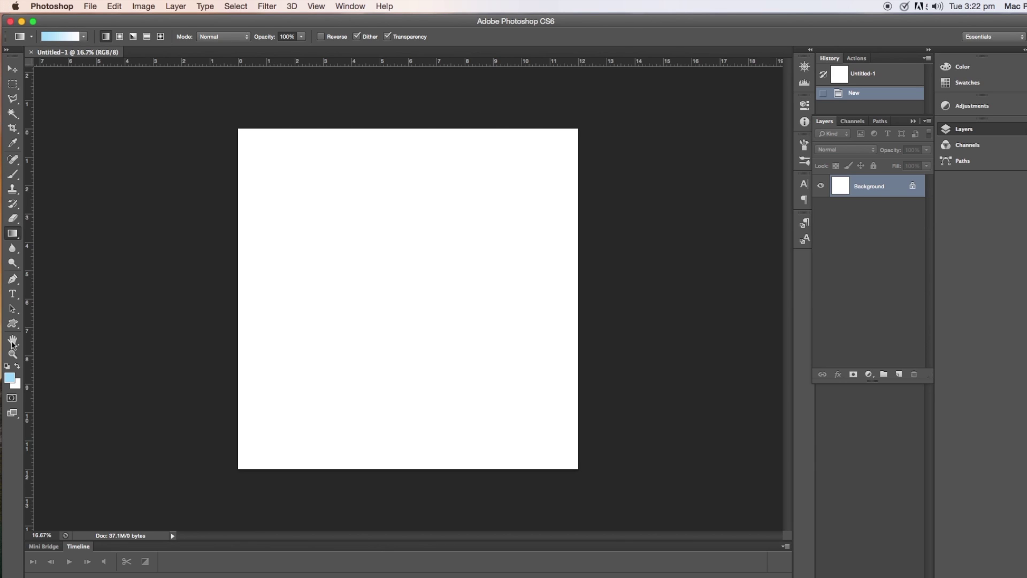
# Set the foreground colour to light cyan, hue 178, hex 9dfbf8.
pyautogui.click(9, 378)
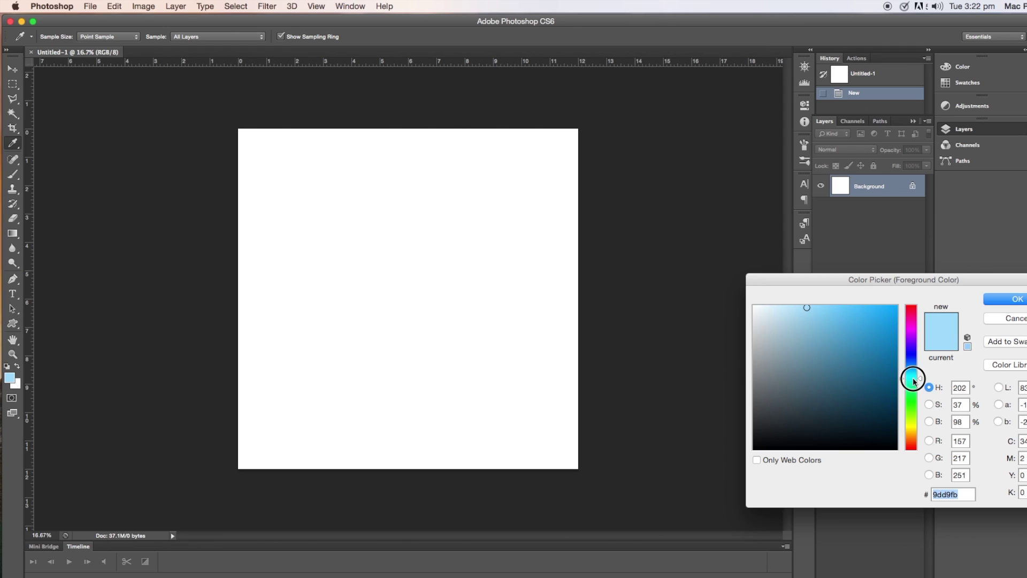
pyautogui.click(914, 378)
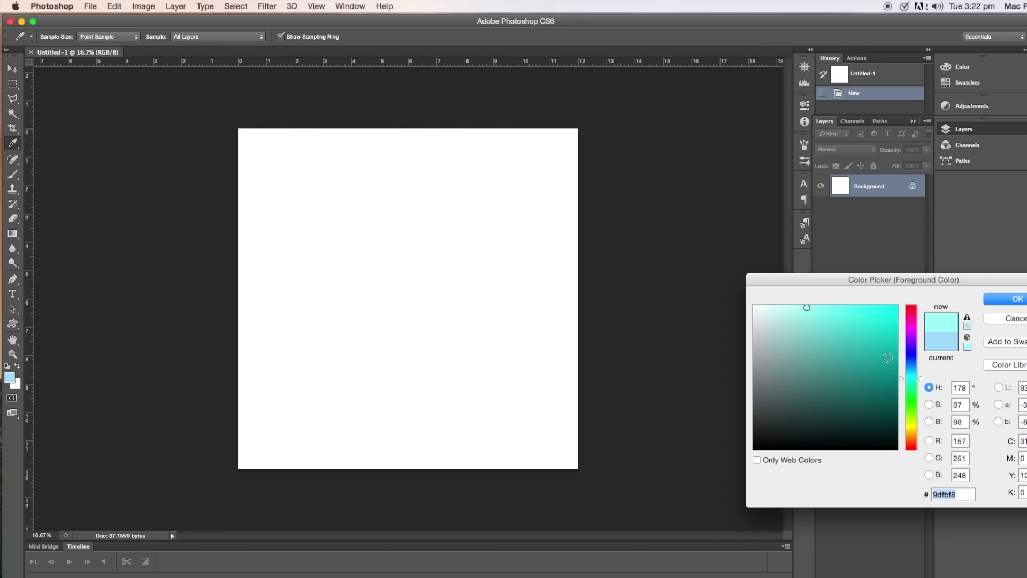
pyautogui.click(1016, 300)
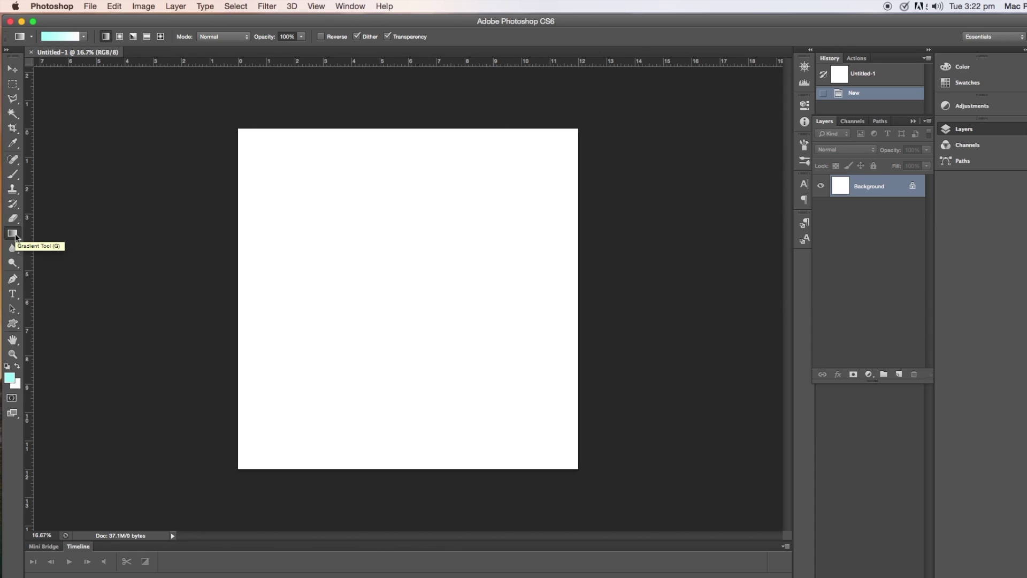
# Switch the Gradient tool's gradient to the Noise type in the Gradient Editor.
pyautogui.click(47, 41)
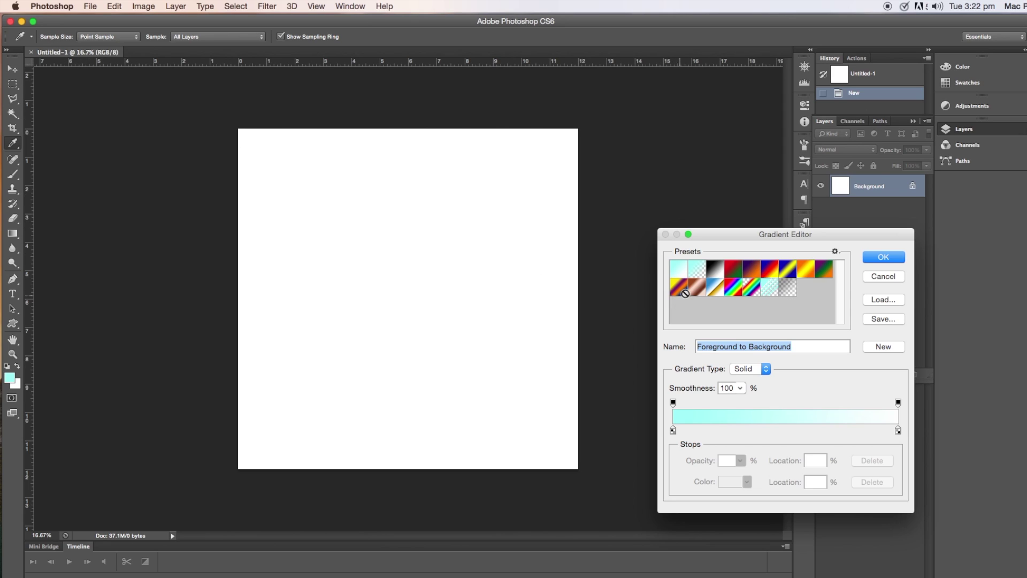
pyautogui.click(683, 268)
pyautogui.click(767, 371)
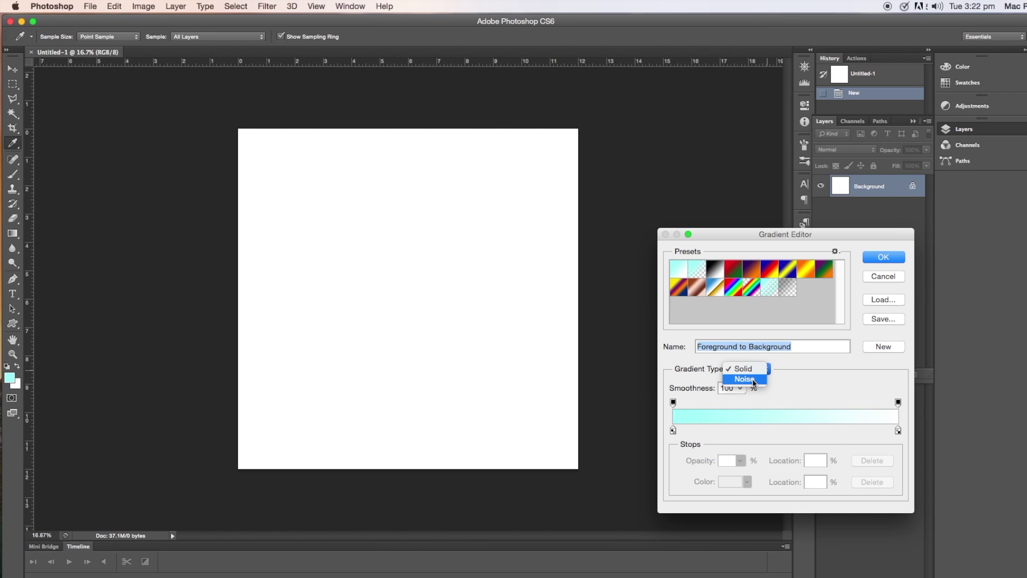
pyautogui.click(752, 379)
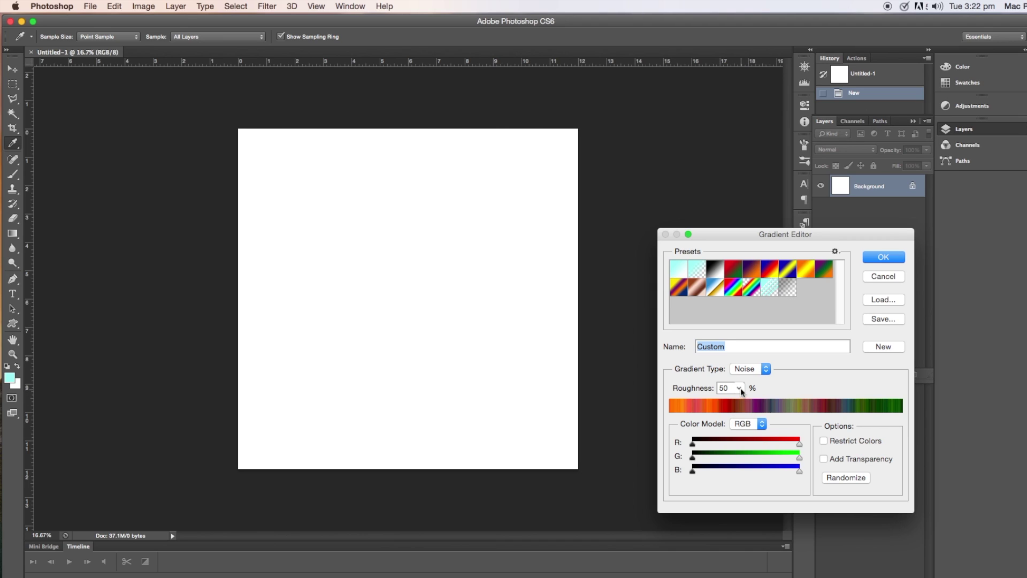
pyautogui.click(740, 388)
# Make a pastel Noise gradient at 75% roughness by raising the R, G and B minimums.
pyautogui.moveTo(741, 401); pyautogui.dragTo(757, 402)
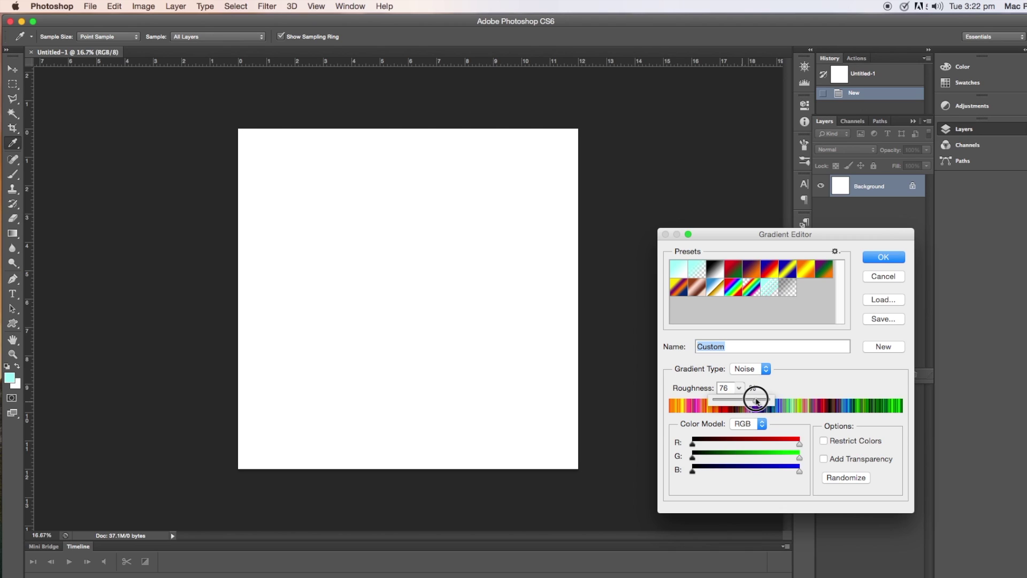
pyautogui.moveTo(757, 401); pyautogui.dragTo(756, 401)
pyautogui.moveTo(694, 444); pyautogui.dragTo(776, 443)
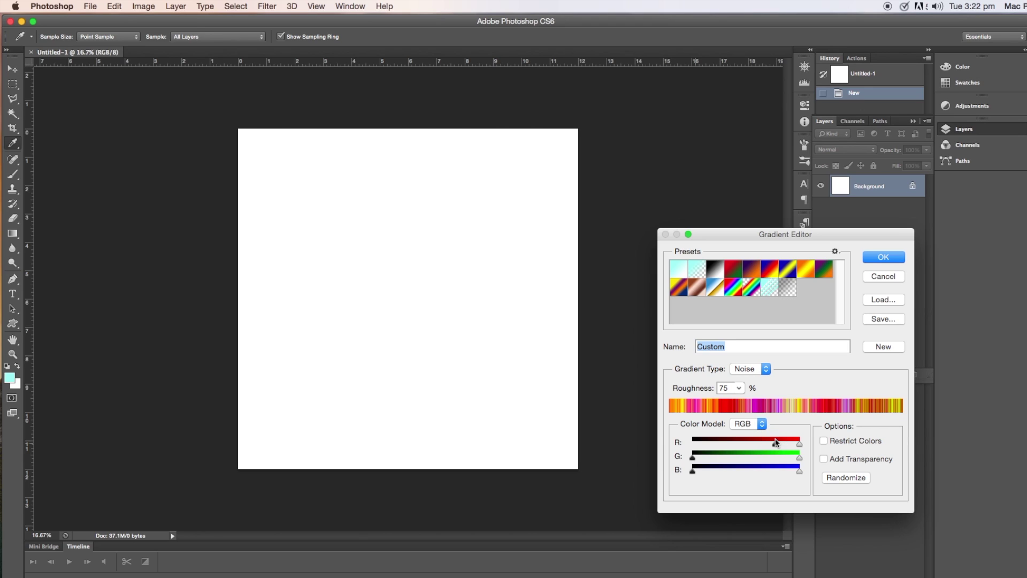
pyautogui.moveTo(696, 459); pyautogui.dragTo(766, 456)
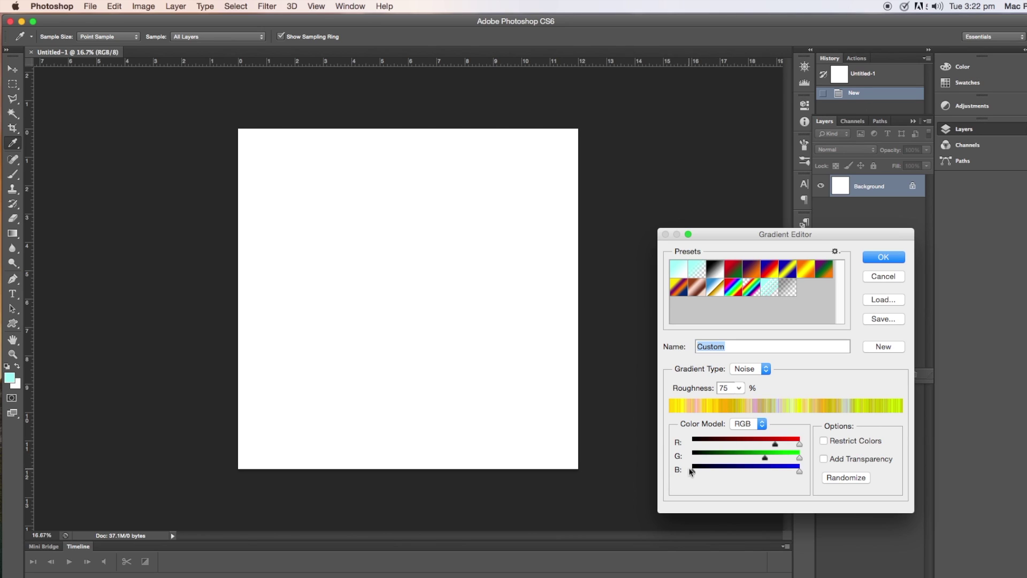
pyautogui.moveTo(690, 471); pyautogui.dragTo(779, 474)
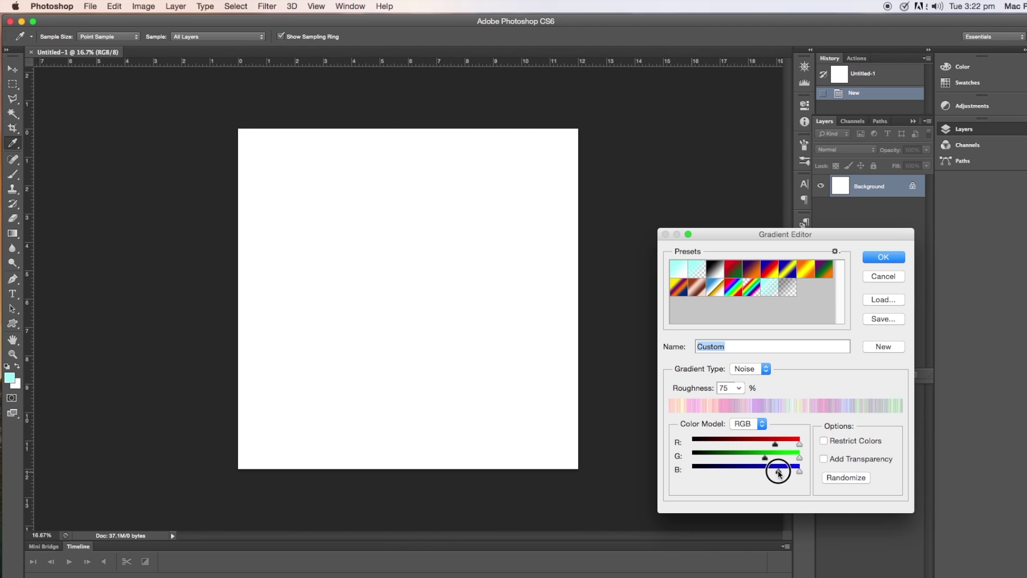
pyautogui.click(899, 260)
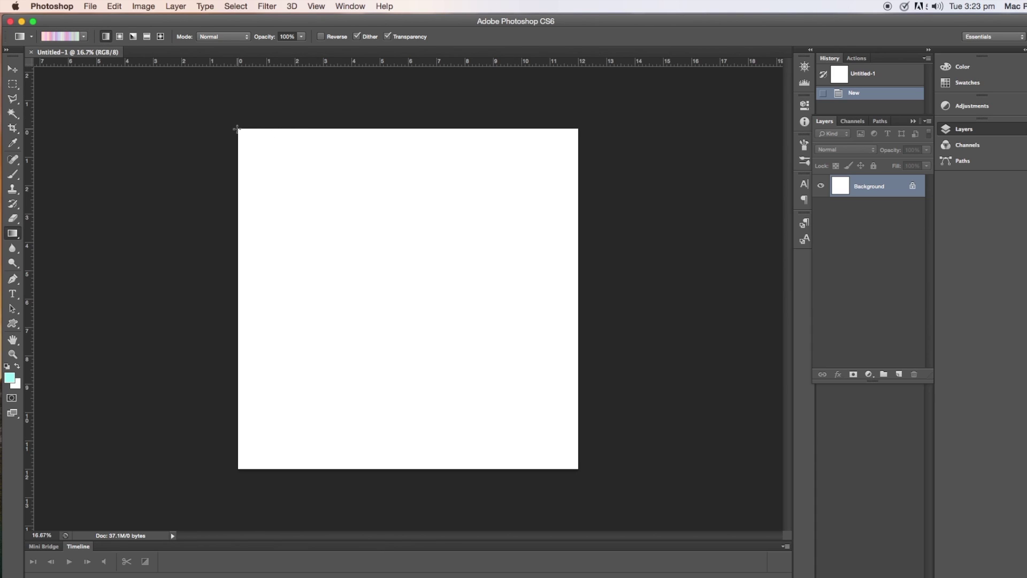
# Fill the Background diagonally from the top-left corner with pastel noise stripes, then select it.
pyautogui.moveTo(237, 129); pyautogui.dragTo(580, 471)
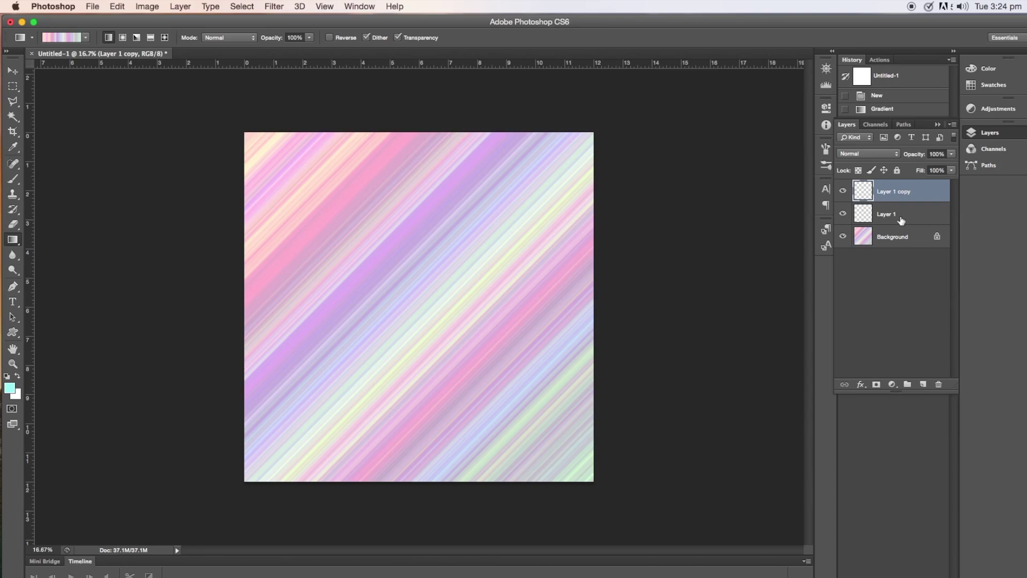
pyautogui.click(880, 240)
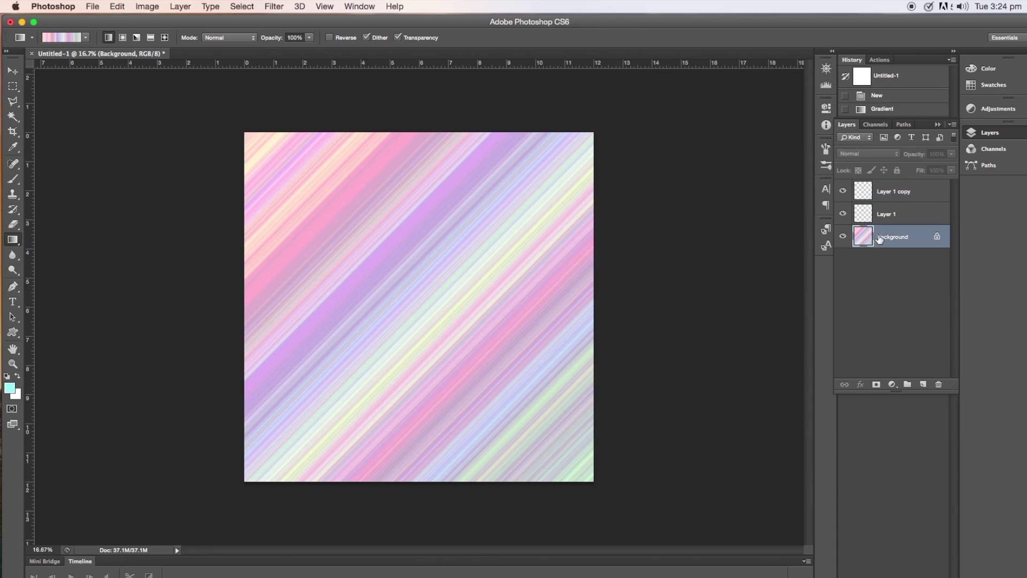
# Duplicate the Background layer as Background copy.
pyautogui.click(182, 6)
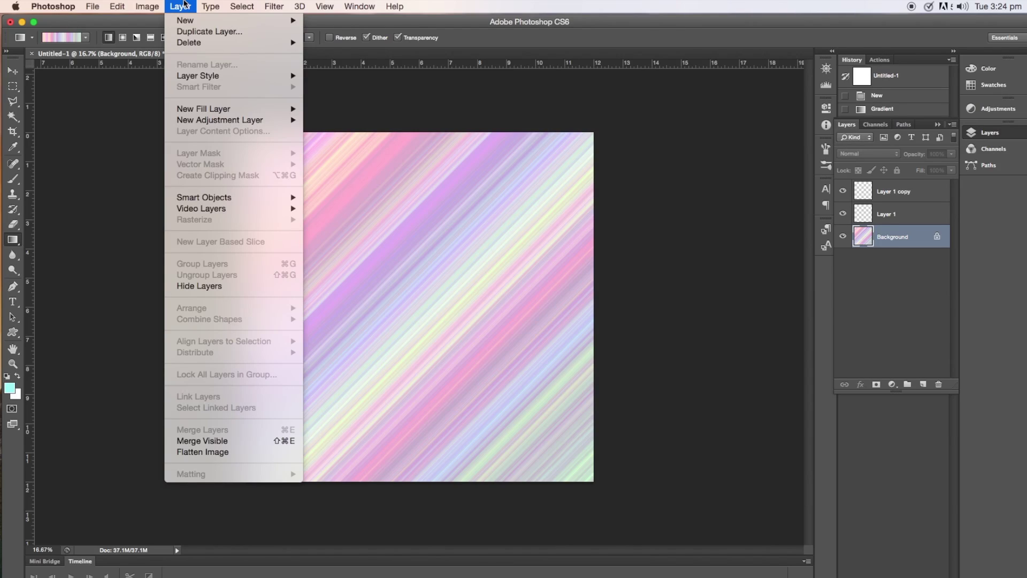
pyautogui.click(196, 33)
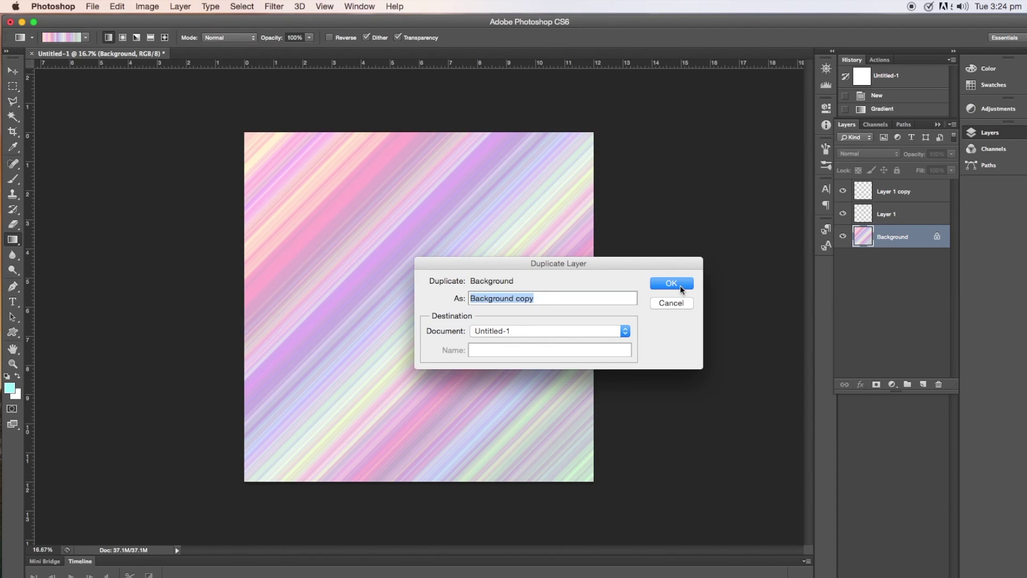
pyautogui.click(671, 283)
pyautogui.click(117, 6)
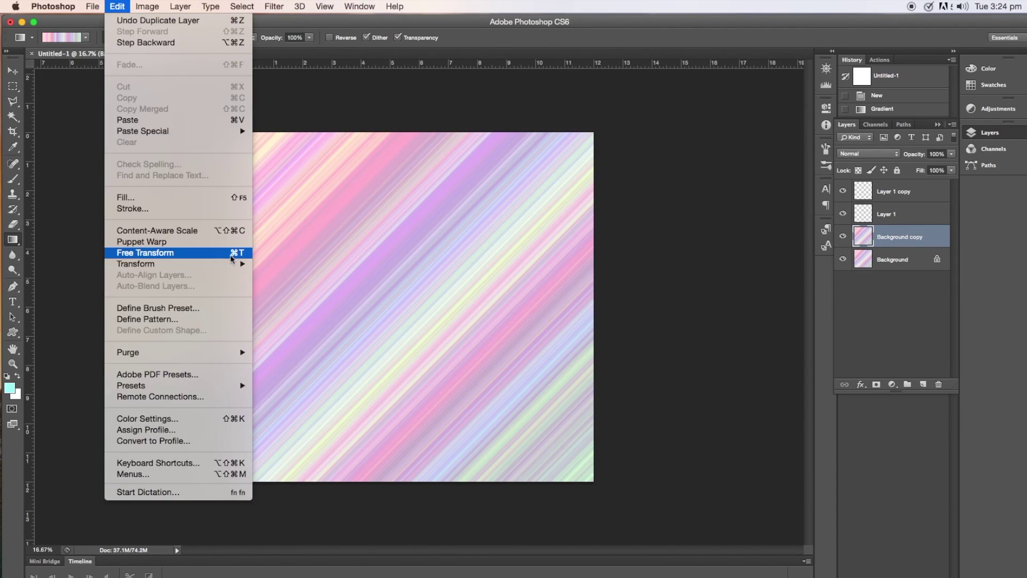
pyautogui.moveTo(236, 263)
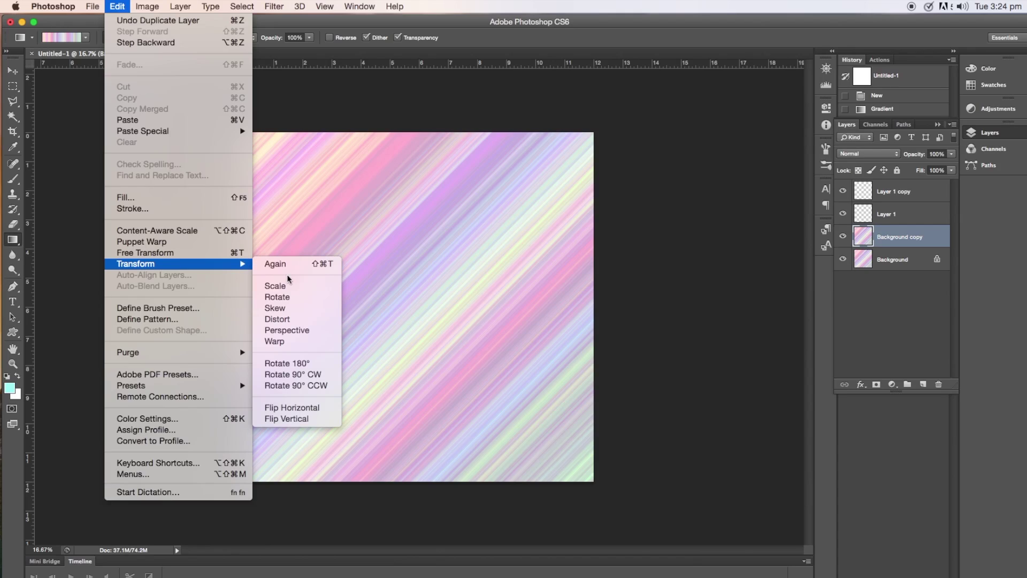
# Rotate the Background copy about 45.8° so its stripes run horizontally.
pyautogui.click(284, 298)
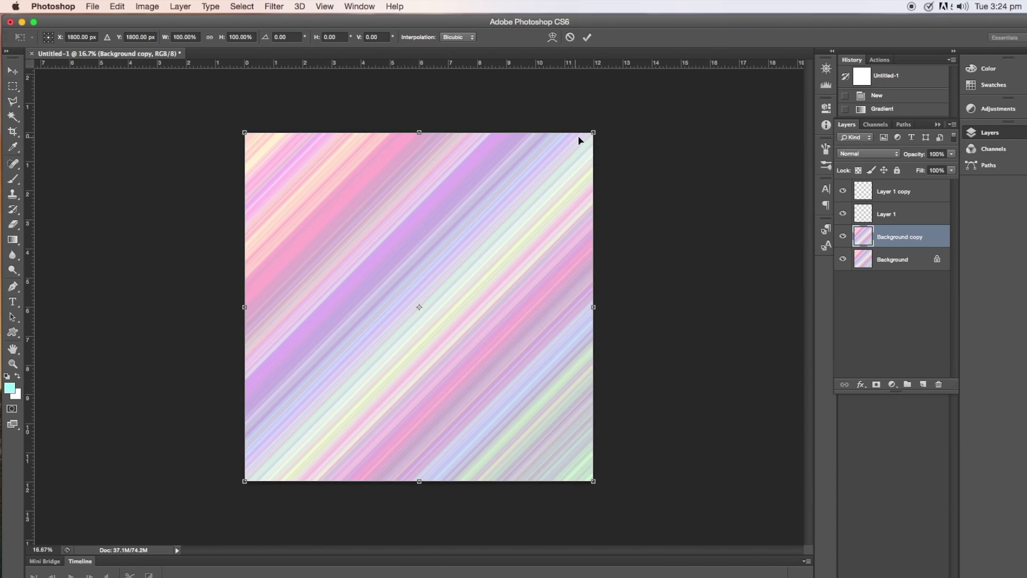
pyautogui.moveTo(592, 130); pyautogui.dragTo(674, 308)
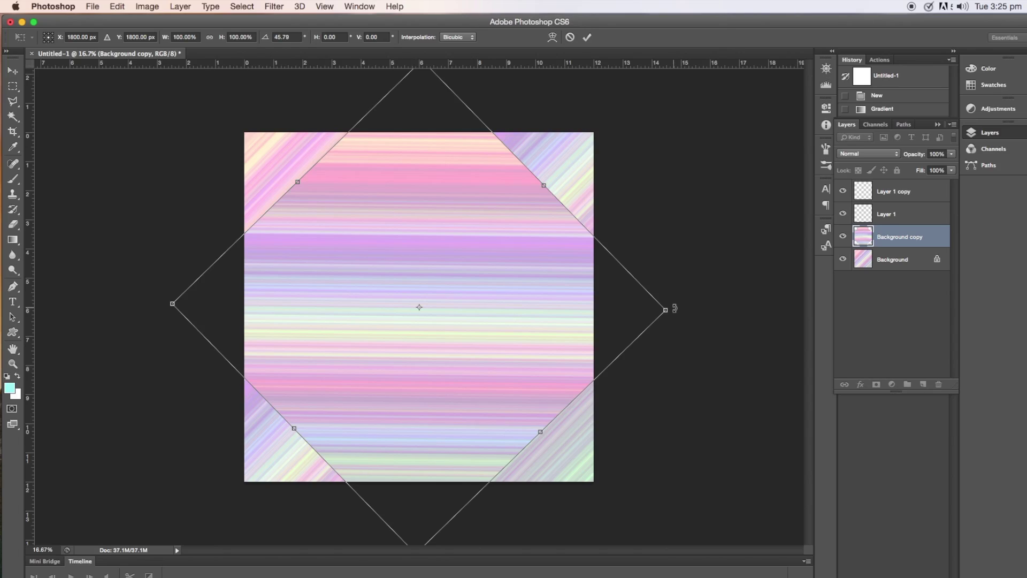
pyautogui.press('g')
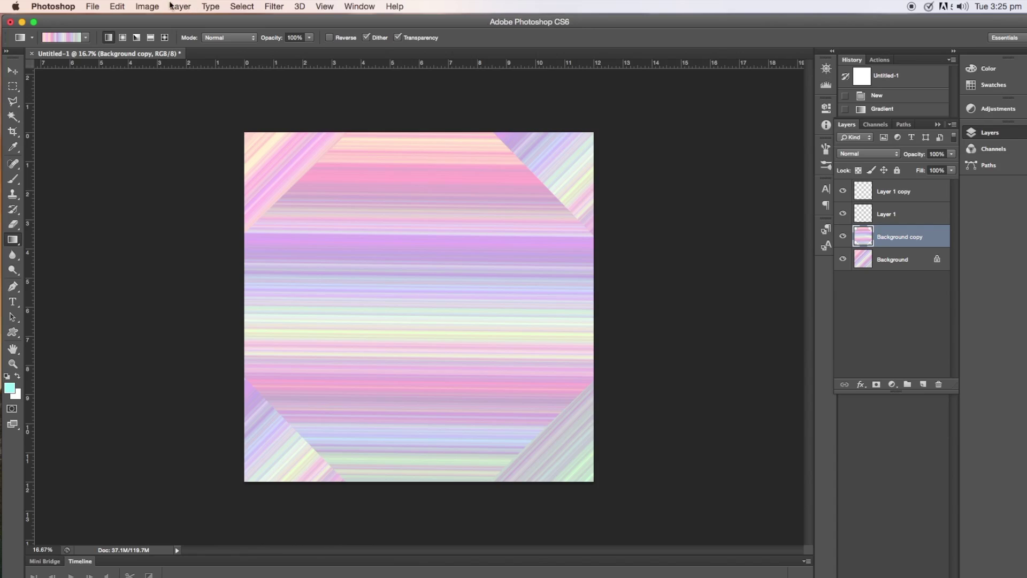
pyautogui.click(115, 6)
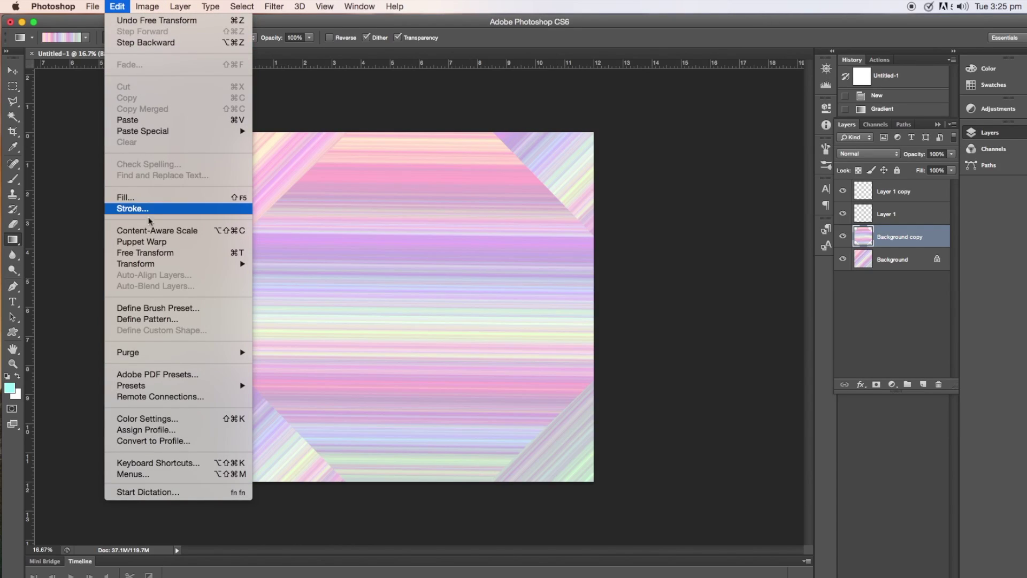
# Stretch the Background copy horizontally to about 170.88% width.
pyautogui.moveTo(159, 272)
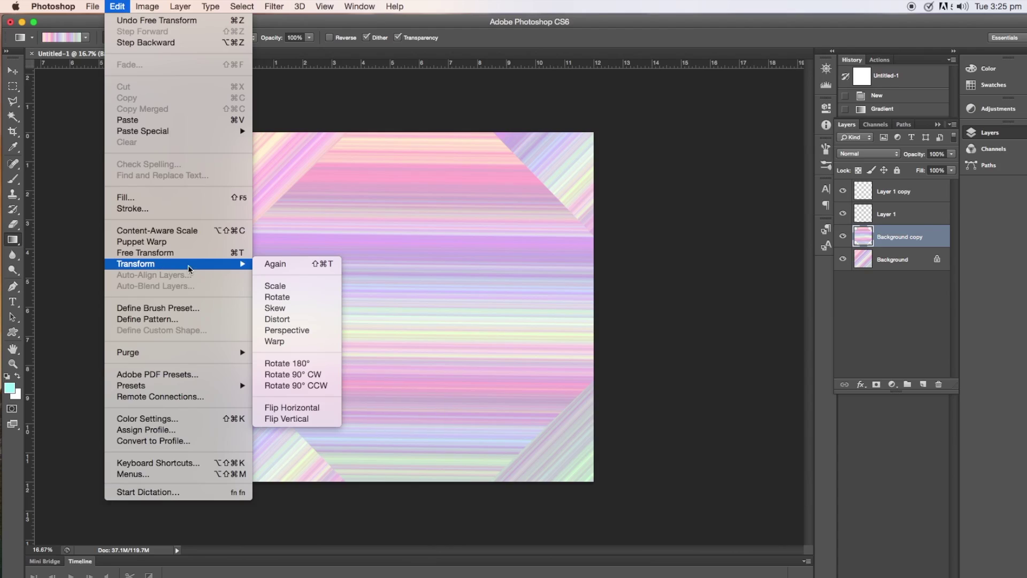
pyautogui.click(291, 288)
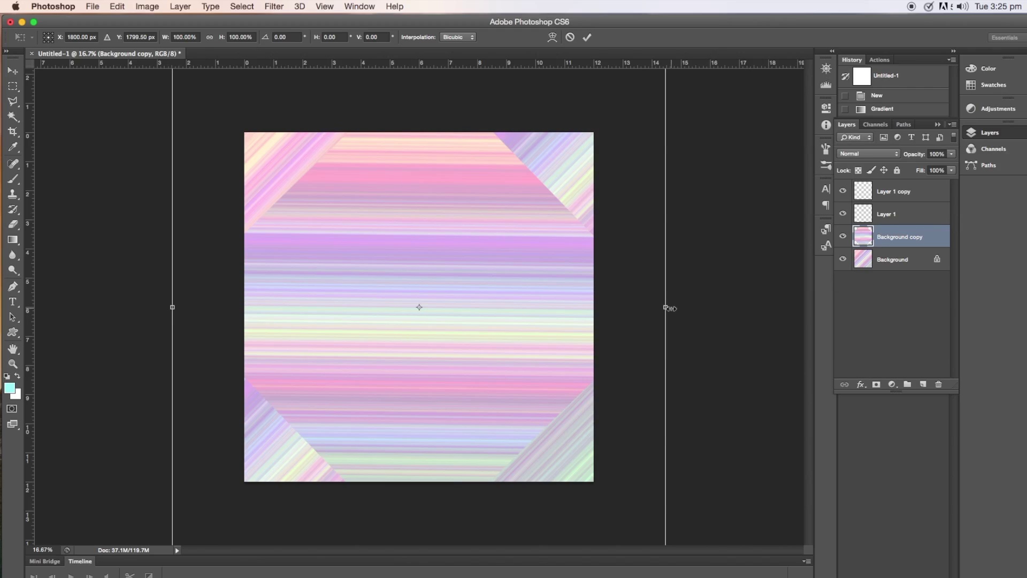
pyautogui.moveTo(667, 307); pyautogui.dragTo(740, 306)
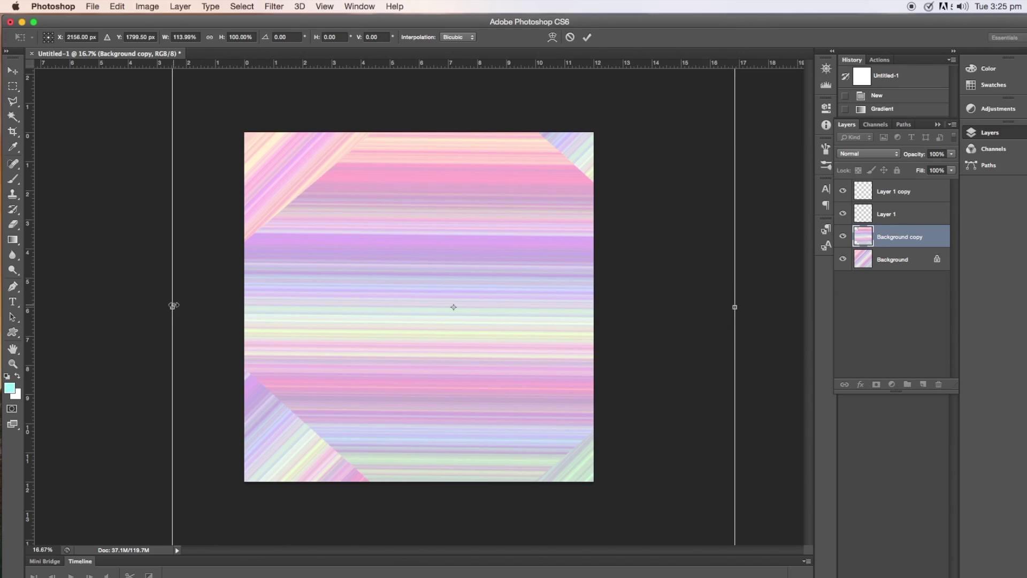
pyautogui.moveTo(169, 306); pyautogui.dragTo(104, 307)
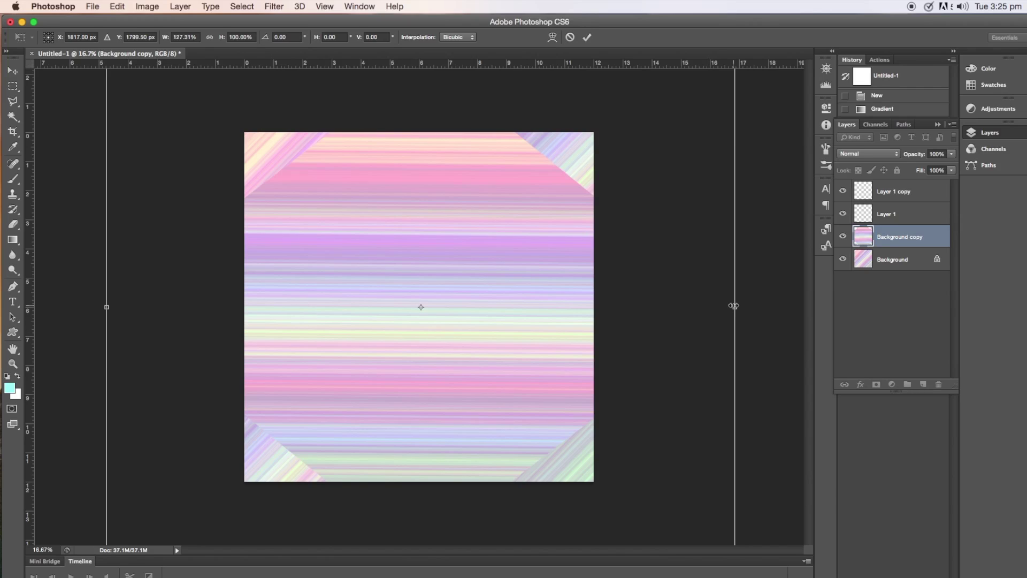
pyautogui.moveTo(735, 306); pyautogui.dragTo(775, 306)
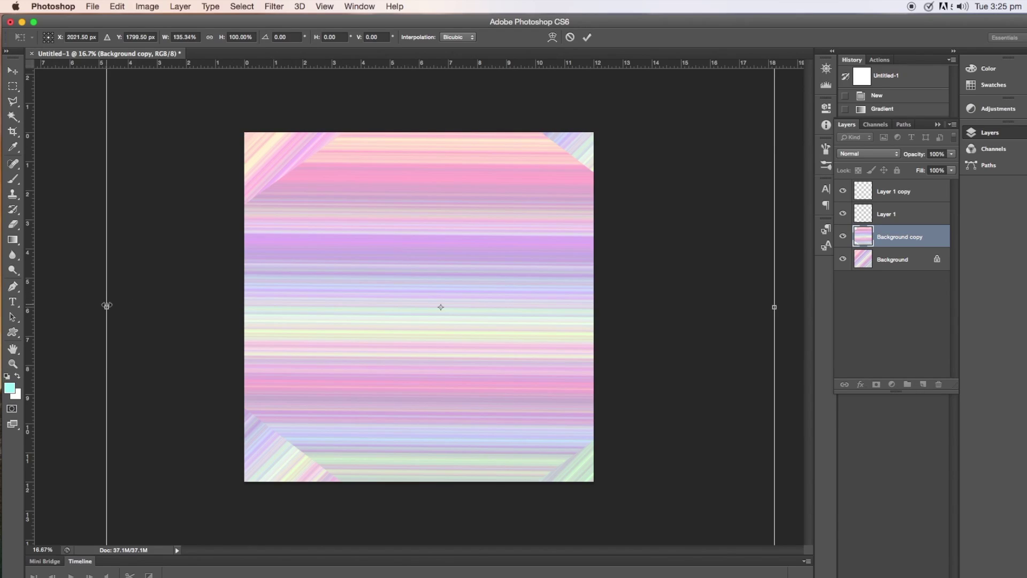
pyautogui.moveTo(107, 307); pyautogui.dragTo(12, 313)
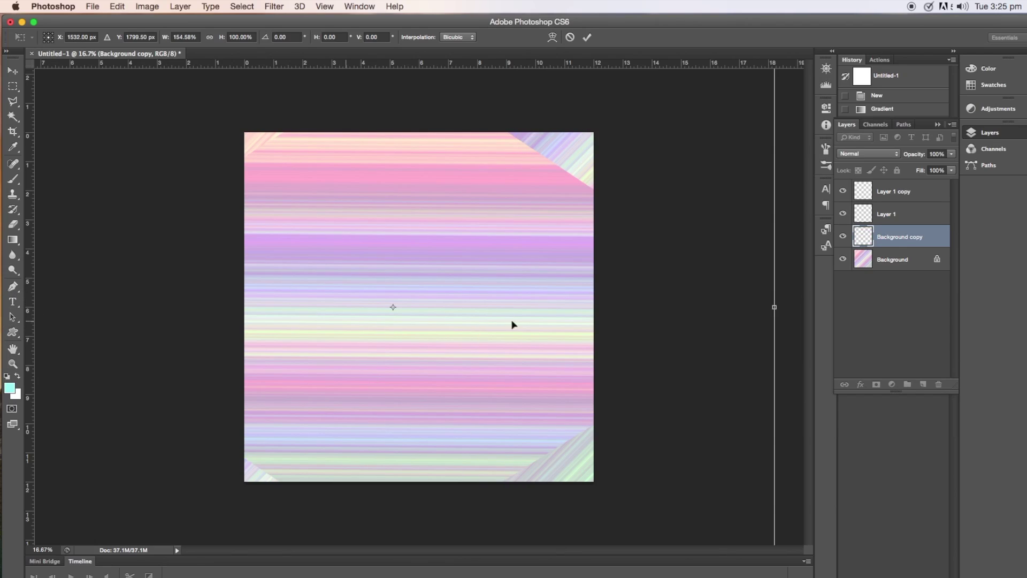
pyautogui.moveTo(774, 309); pyautogui.dragTo(854, 309)
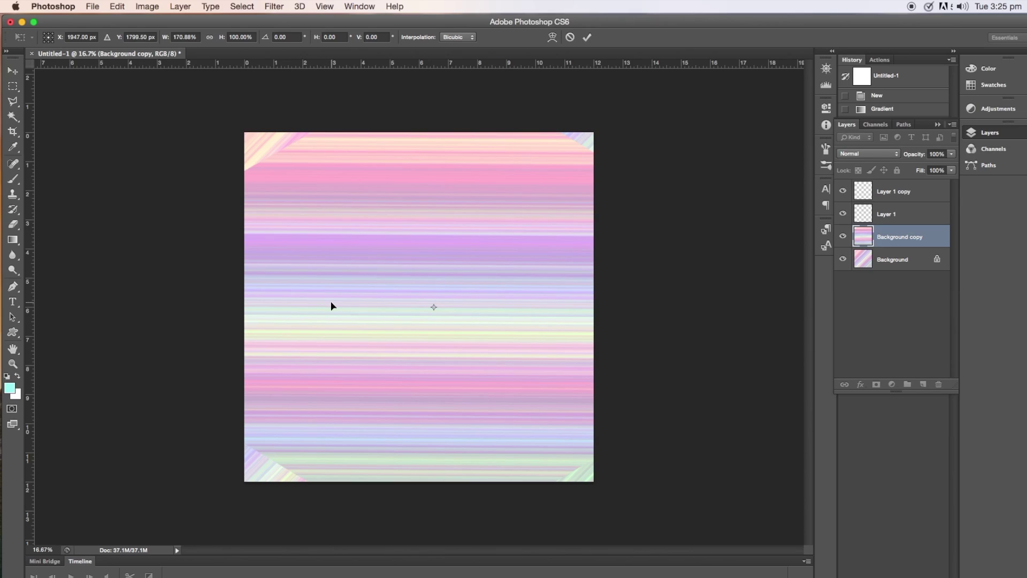
pyautogui.press('g')
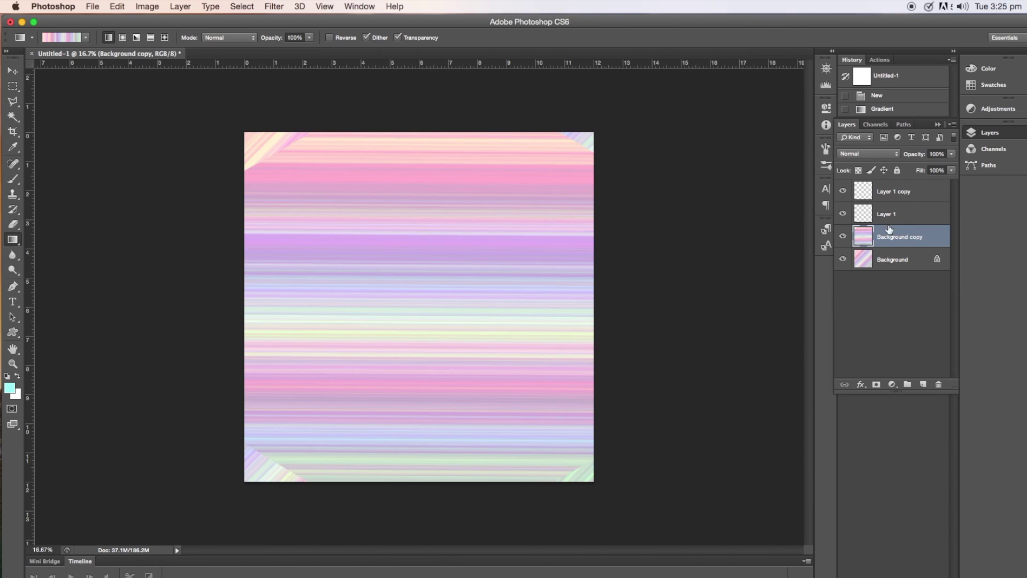
# Apply a Sine Wave filter (5 generators, wavelength 10–120, amplitude 5–35) to the Background.
pyautogui.click(886, 267)
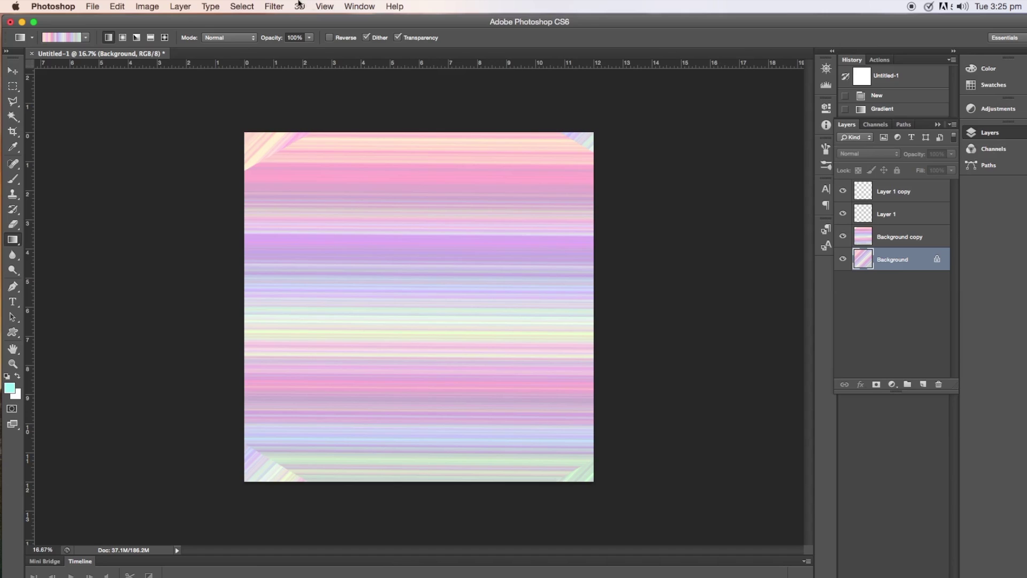
pyautogui.click(273, 5)
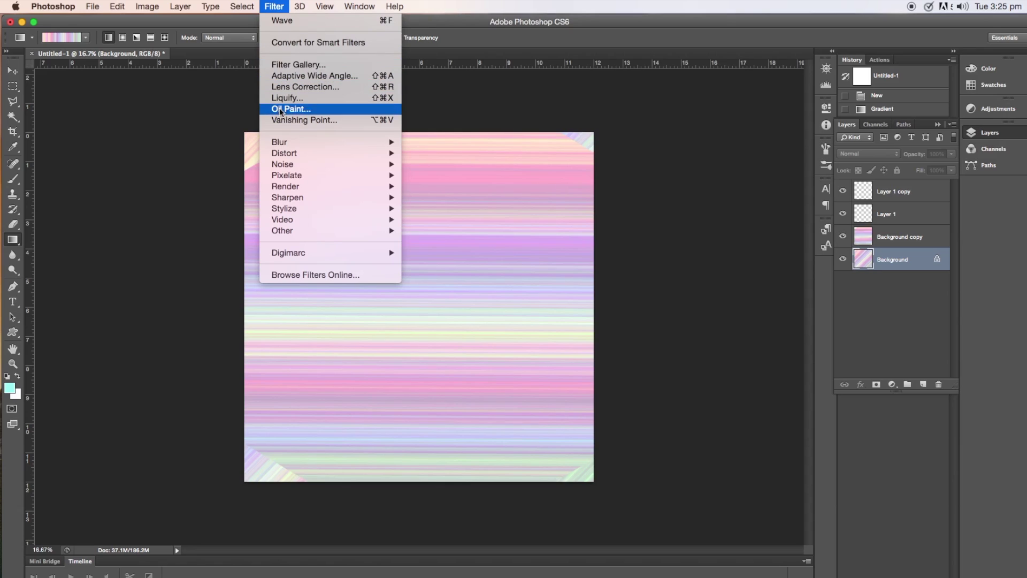
pyautogui.moveTo(287, 154)
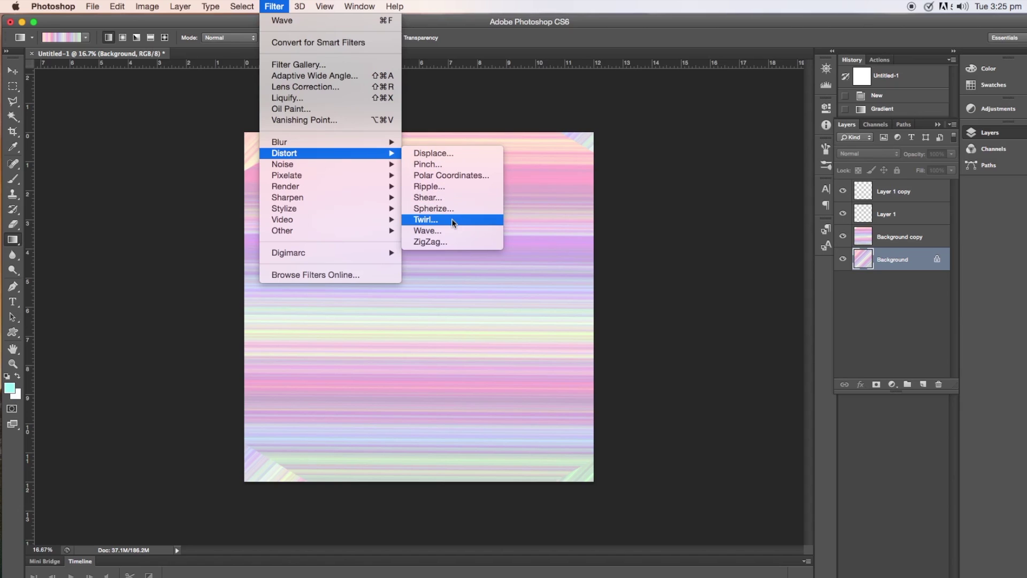
pyautogui.click(448, 234)
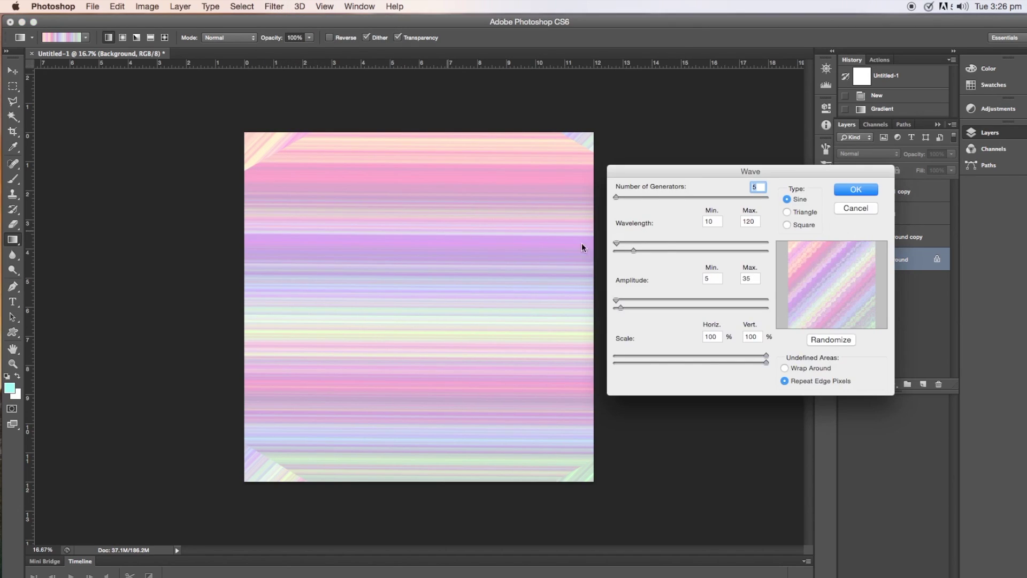
pyautogui.click(876, 192)
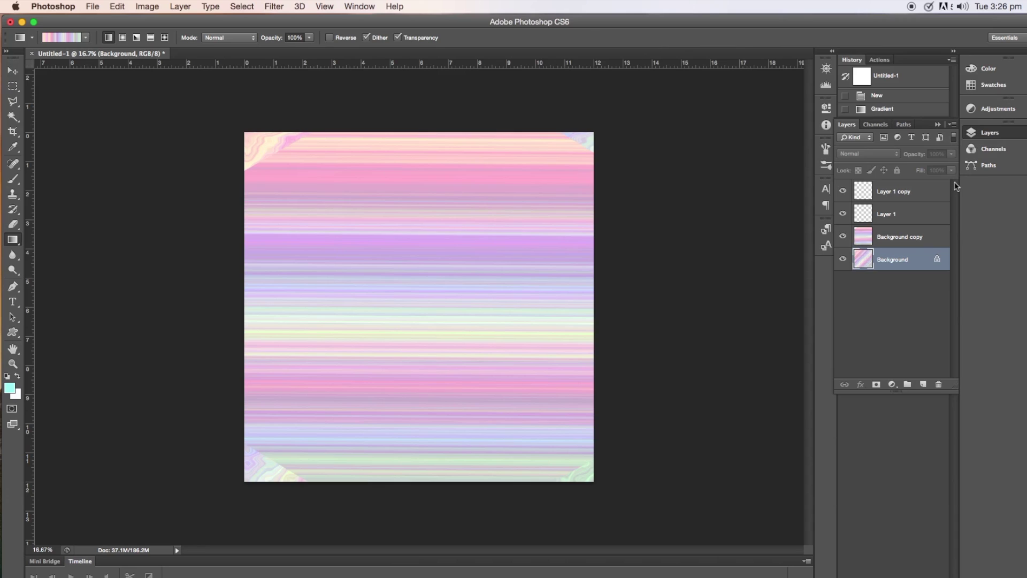
# Lower the Background copy layer's opacity to 43% so the diagonal stripes show through.
pyautogui.click(916, 239)
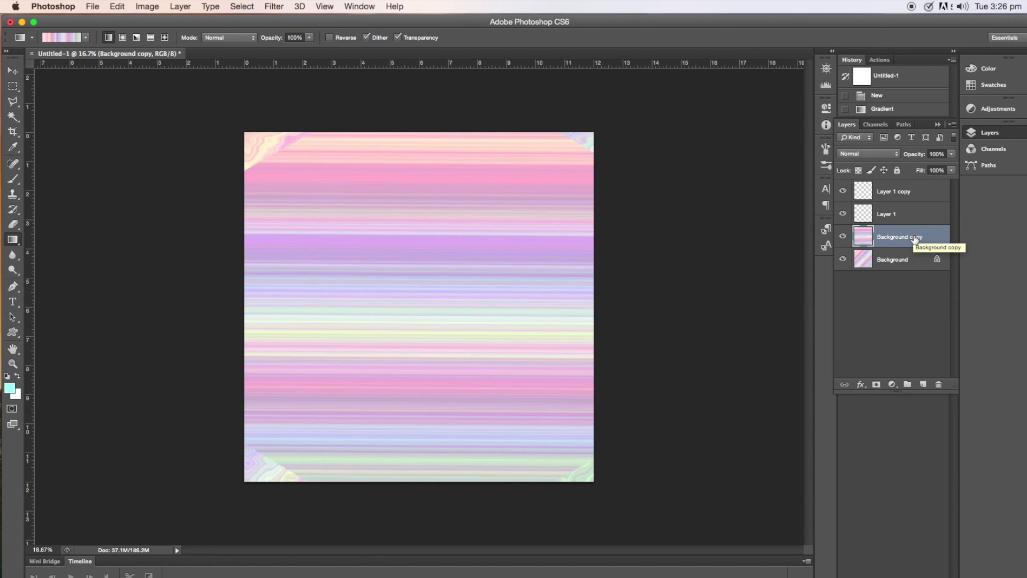
pyautogui.click(953, 155)
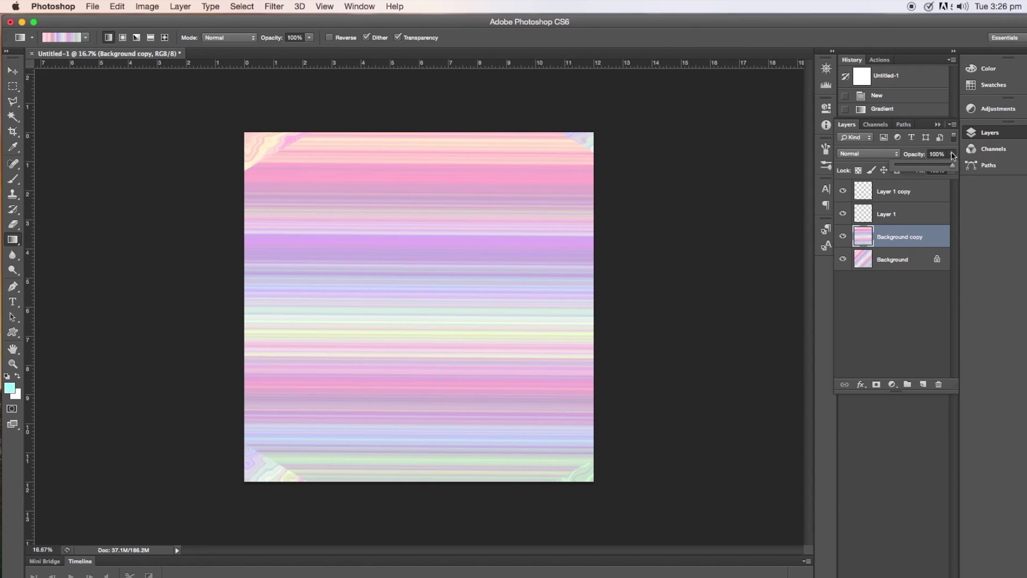
pyautogui.moveTo(951, 167); pyautogui.dragTo(922, 171)
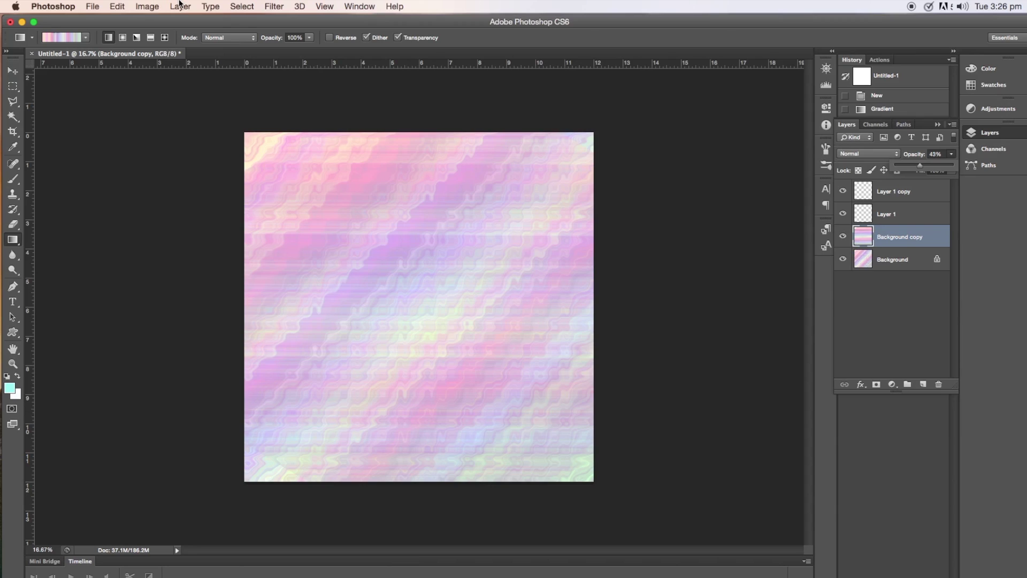
# Apply the Wave distortion filter to the Background copy layer.
pyautogui.click(273, 7)
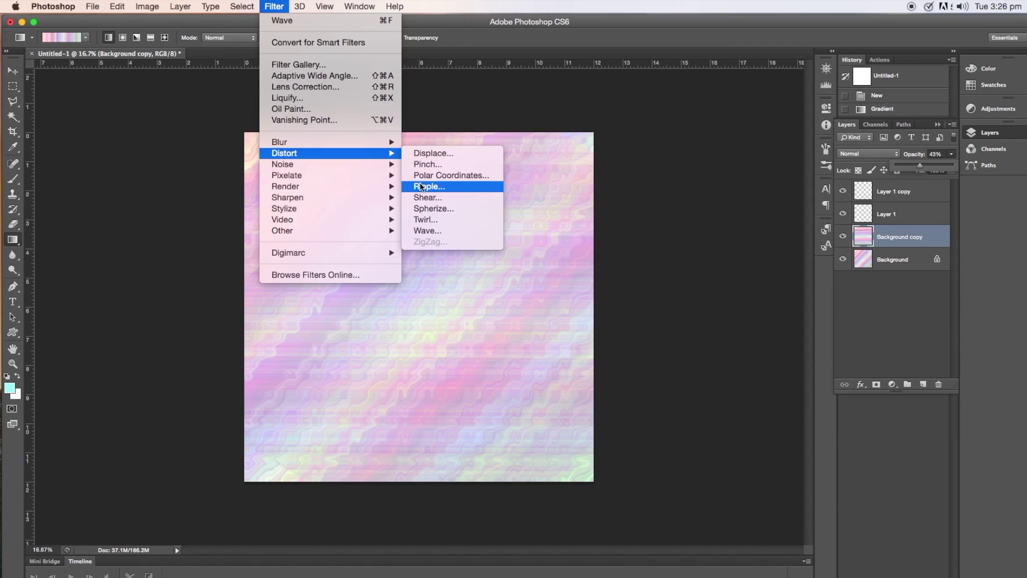
pyautogui.click(424, 230)
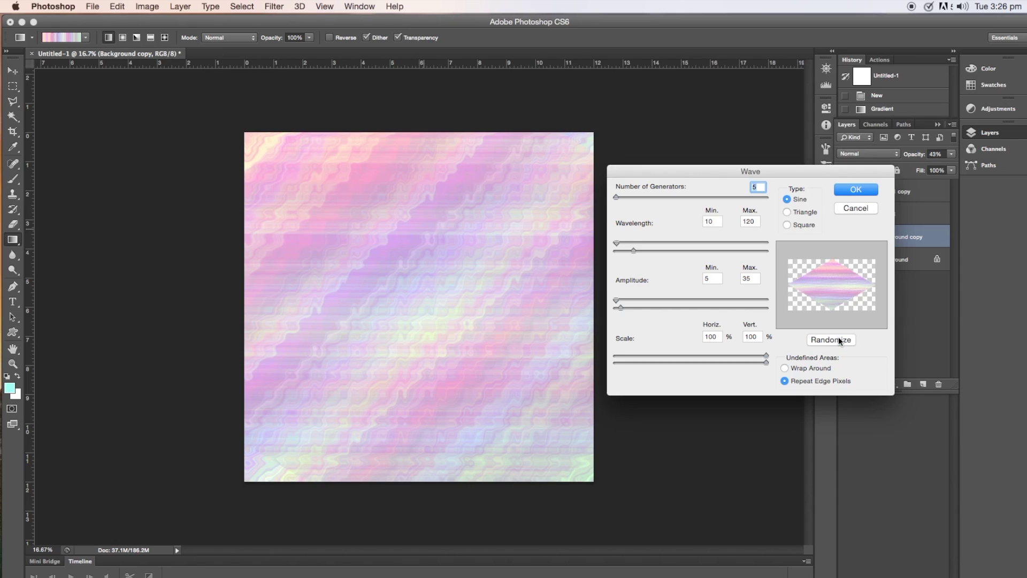
pyautogui.click(854, 188)
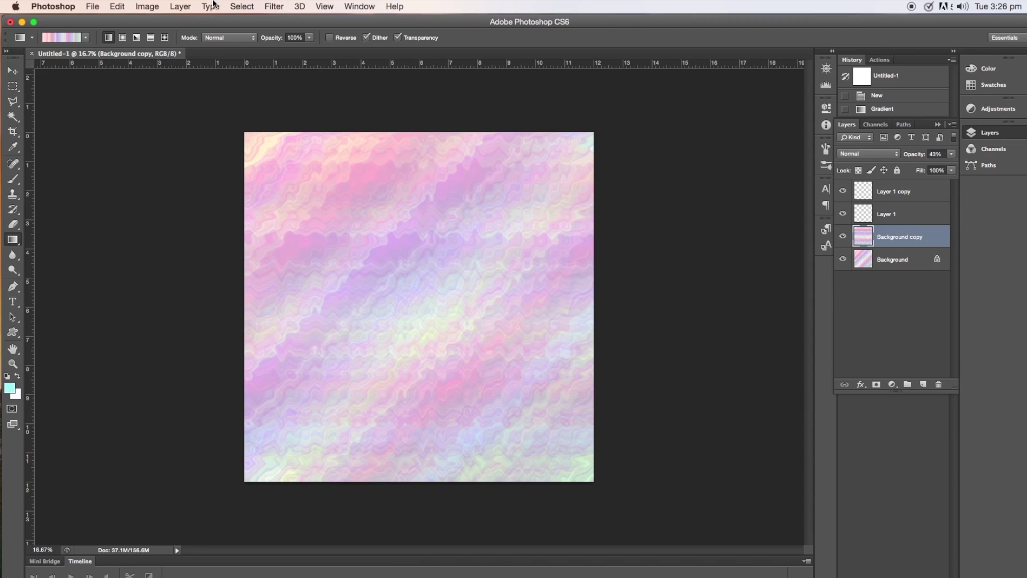
# Give Background copy a Hue/Saturation adjustment of Hue +60 and Saturation +69.
pyautogui.click(143, 7)
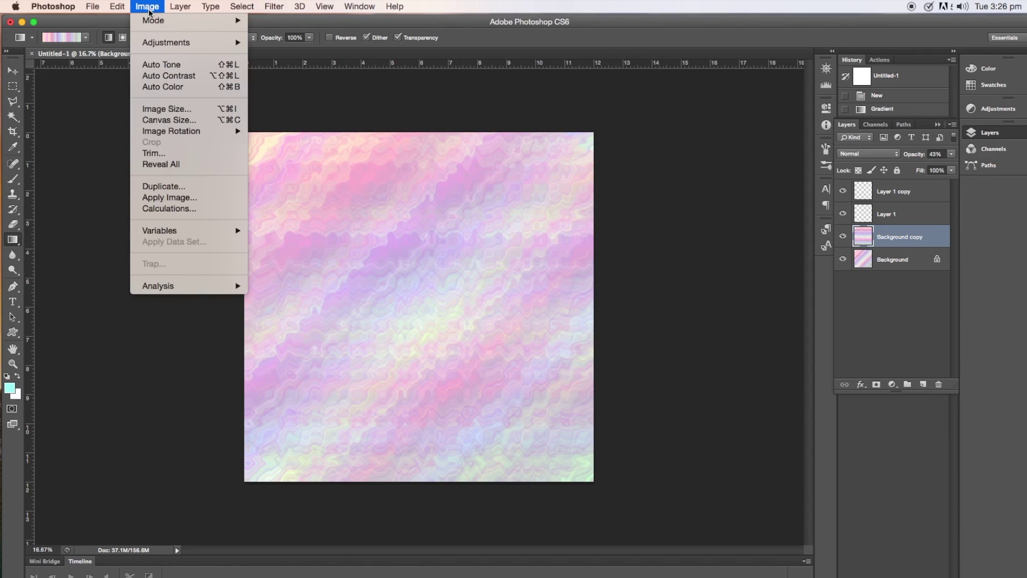
pyautogui.moveTo(166, 45)
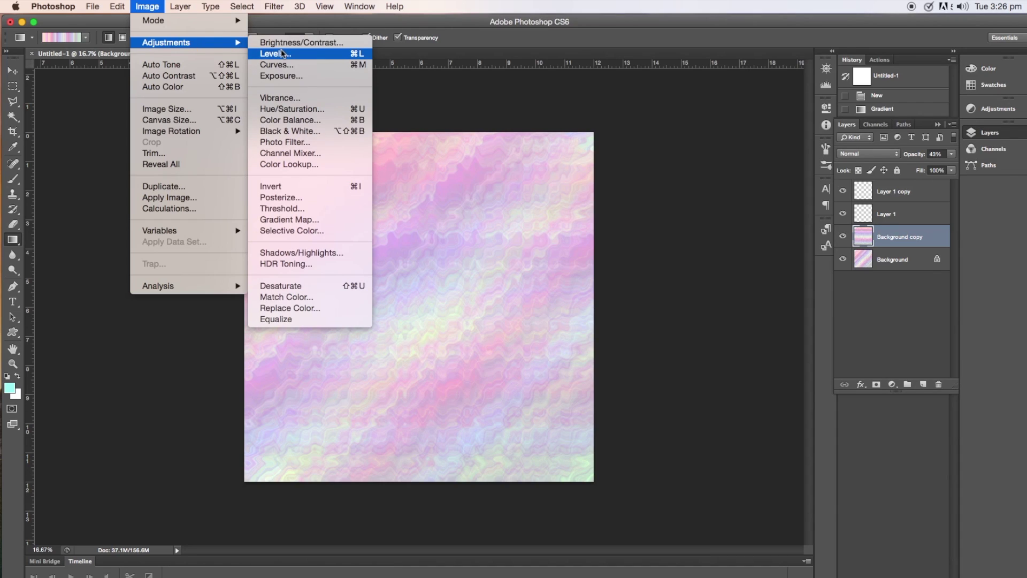
pyautogui.click(296, 110)
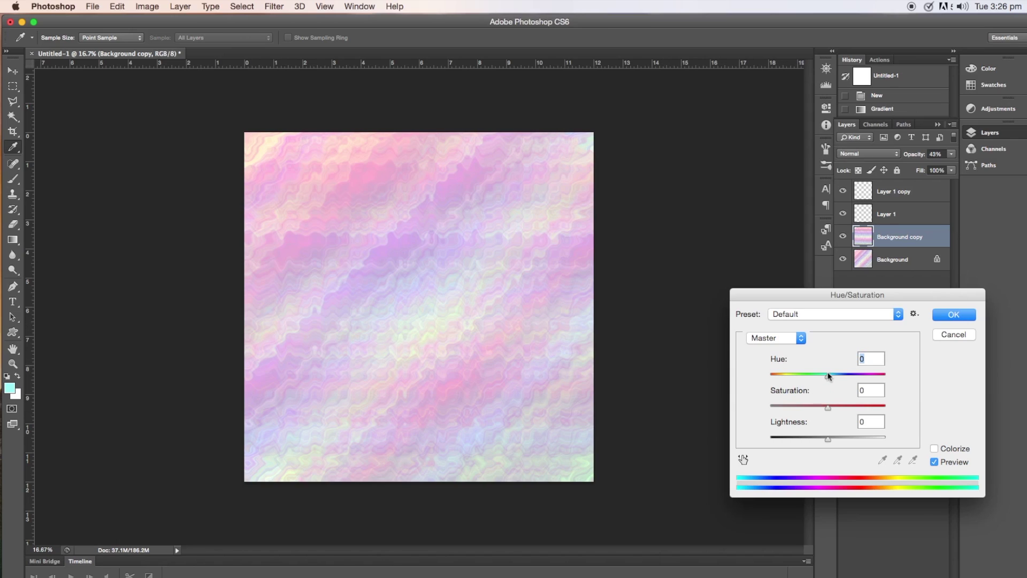
pyautogui.moveTo(828, 376); pyautogui.dragTo(858, 383)
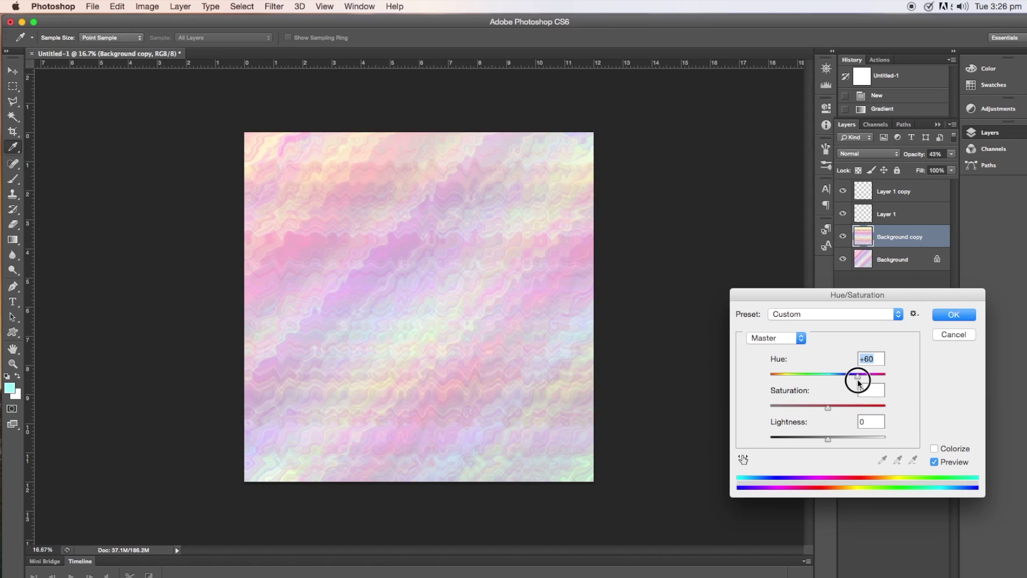
pyautogui.moveTo(828, 408); pyautogui.dragTo(872, 415)
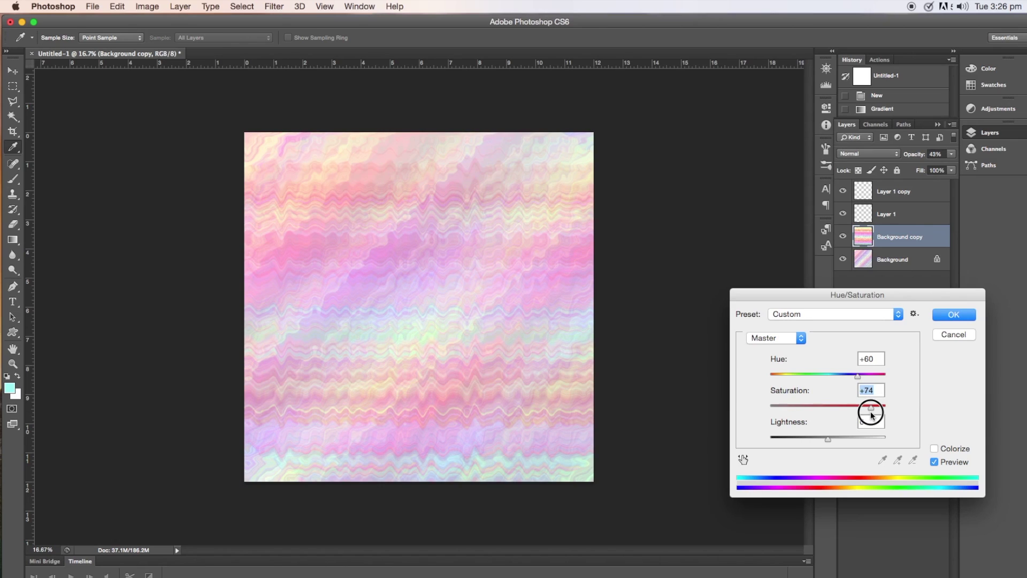
pyautogui.moveTo(872, 415); pyautogui.dragTo(869, 415)
pyautogui.click(972, 315)
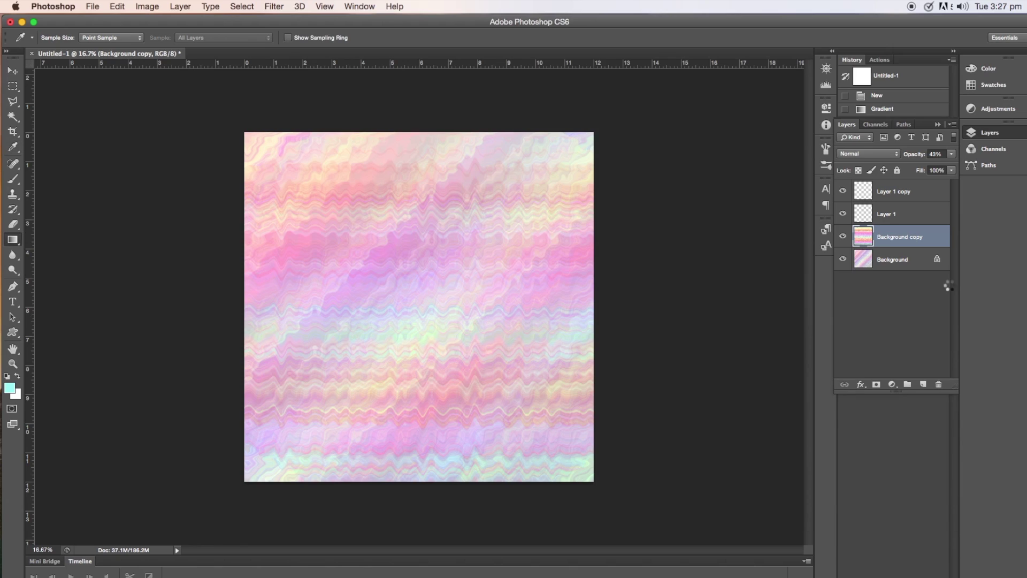
# Adjust the Background layer's Hue/Saturation to Hue -84 and Saturation +44.
pyautogui.press('g')
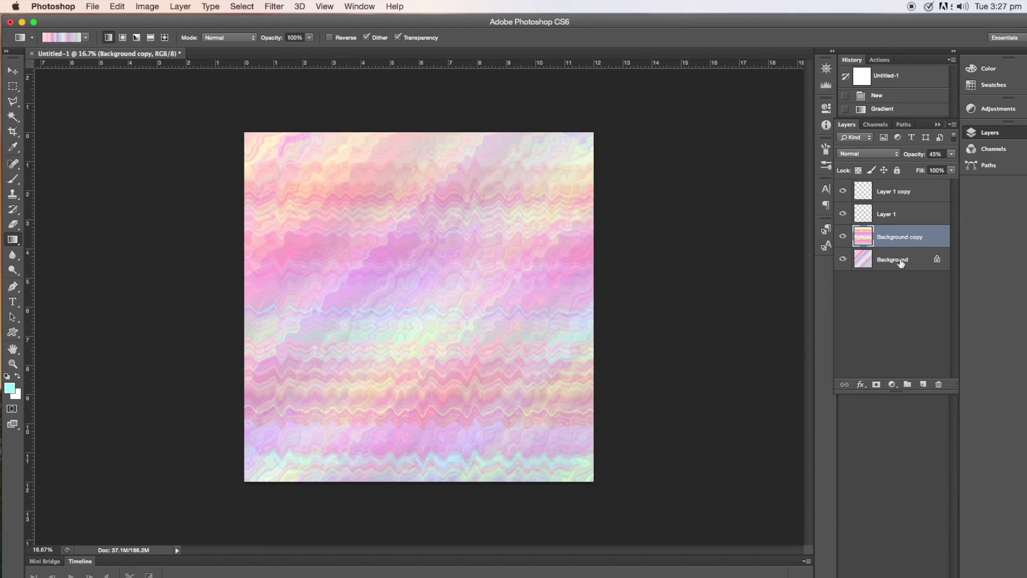
pyautogui.click(904, 261)
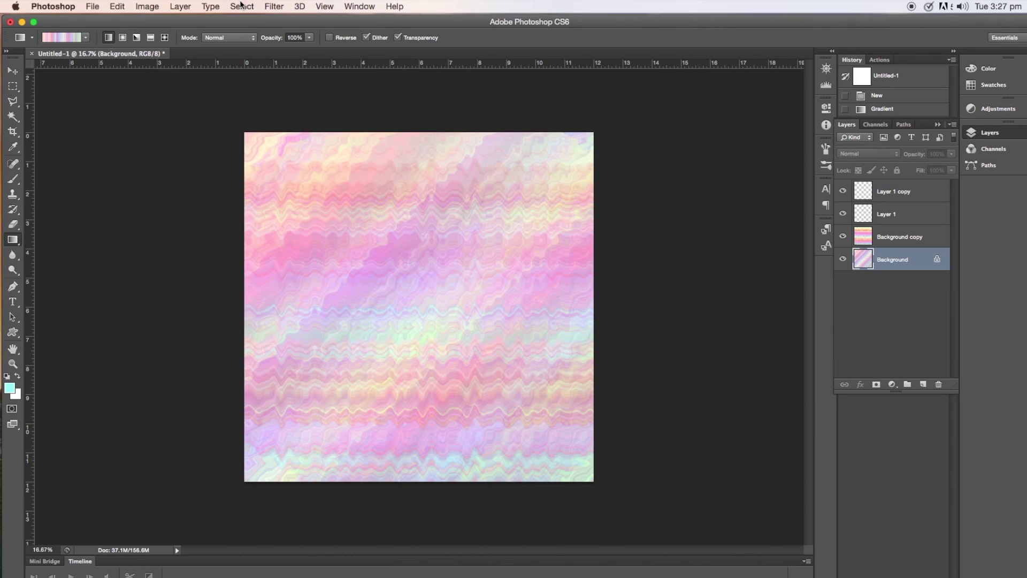
pyautogui.click(143, 7)
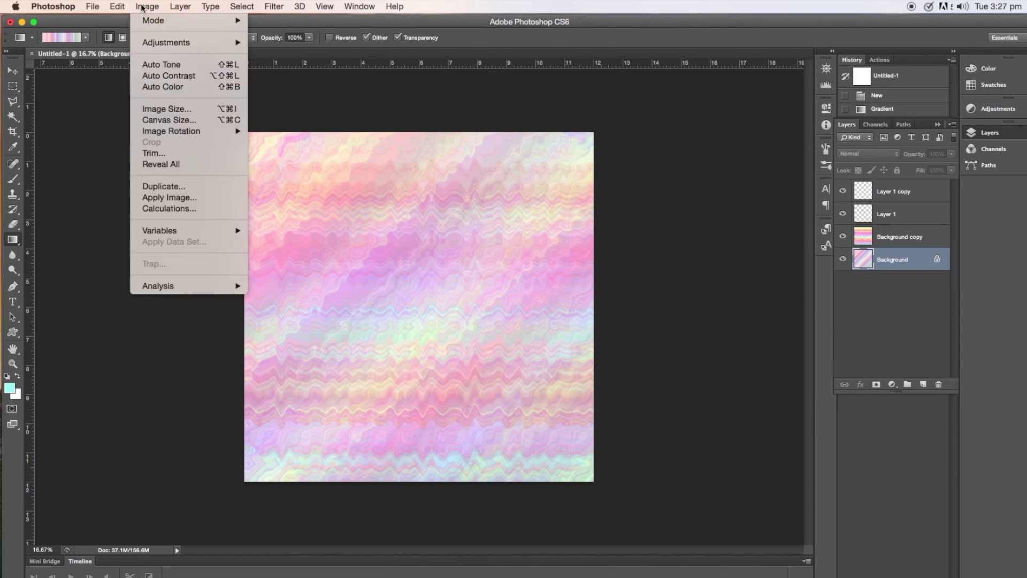
pyautogui.moveTo(144, 44)
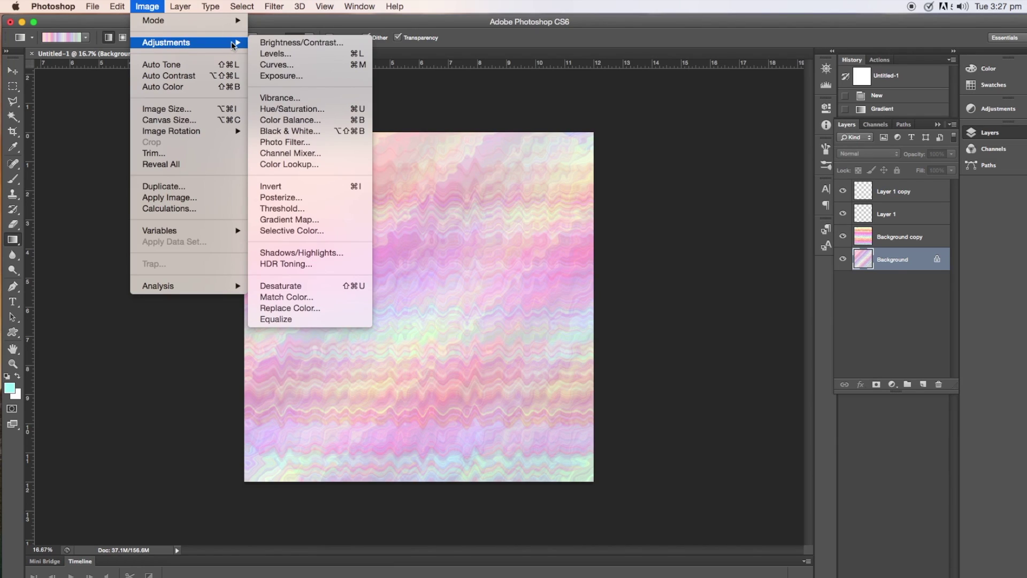
pyautogui.click(298, 110)
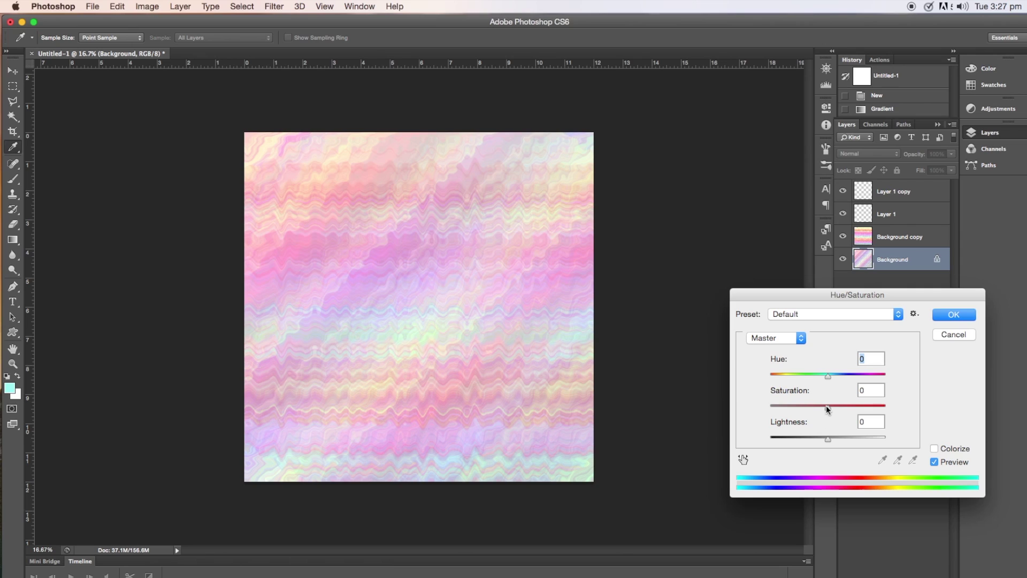
pyautogui.moveTo(826, 405); pyautogui.dragTo(854, 406)
pyautogui.moveTo(828, 377); pyautogui.dragTo(793, 378)
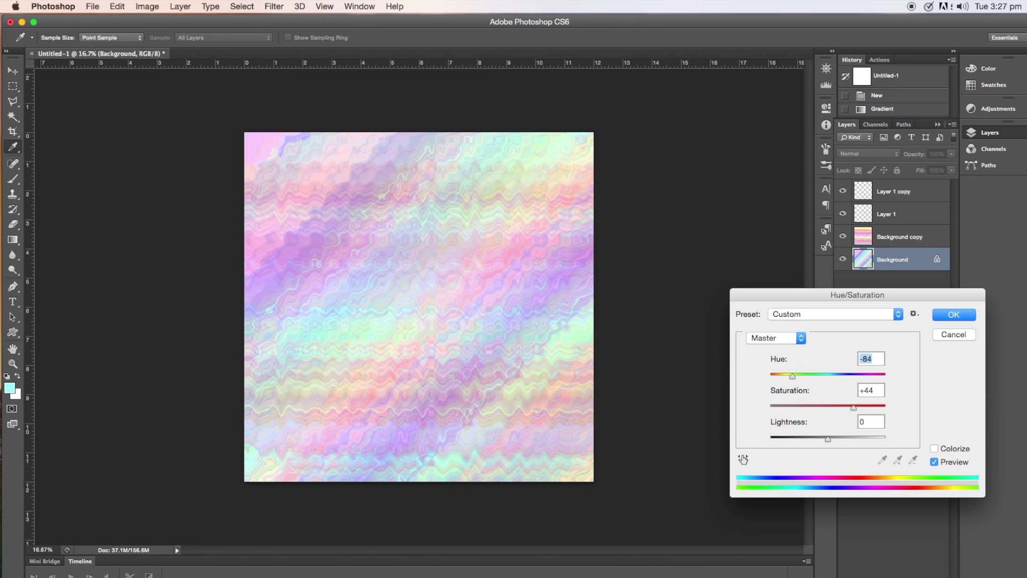
pyautogui.click(964, 315)
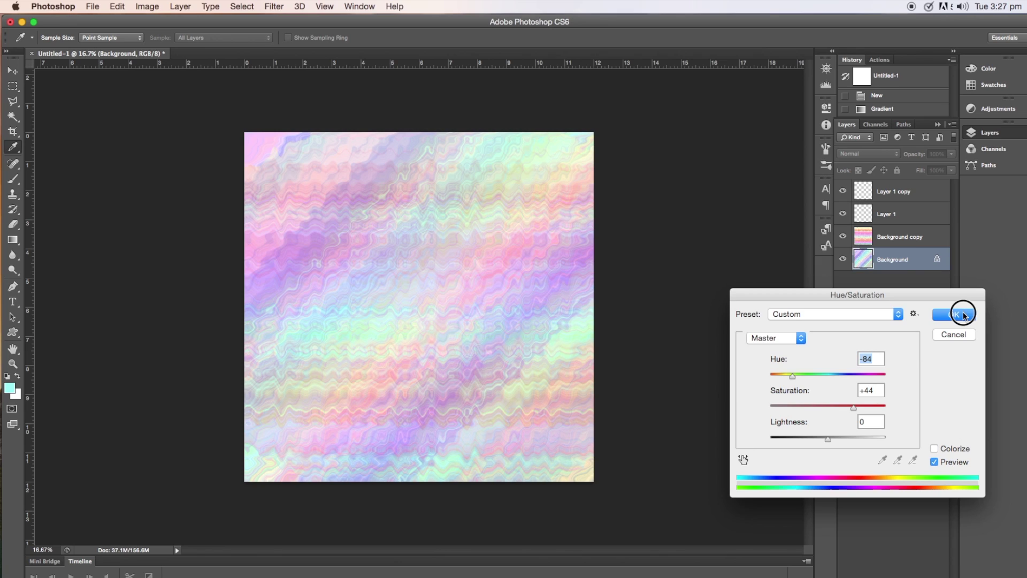